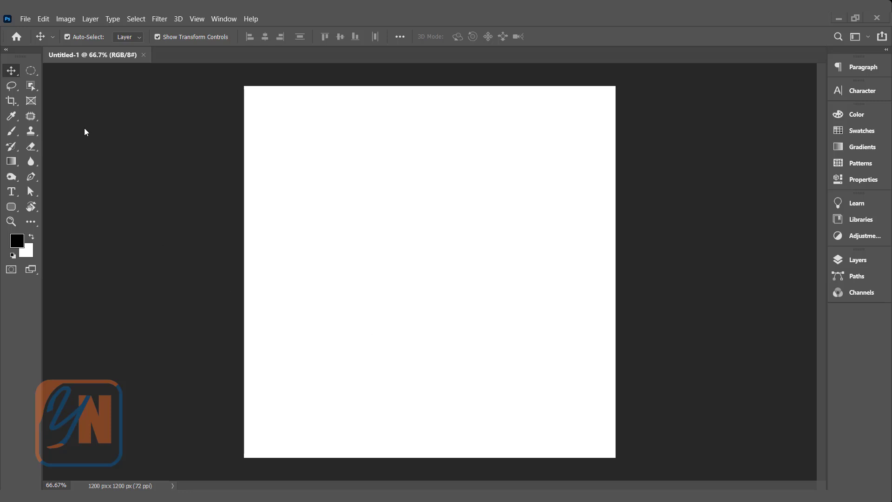
# Activate the Gradient tool, browse the Blues and Pinks presets, and choose the Foreground to Background preset from Basics
pyautogui.click(12, 164)
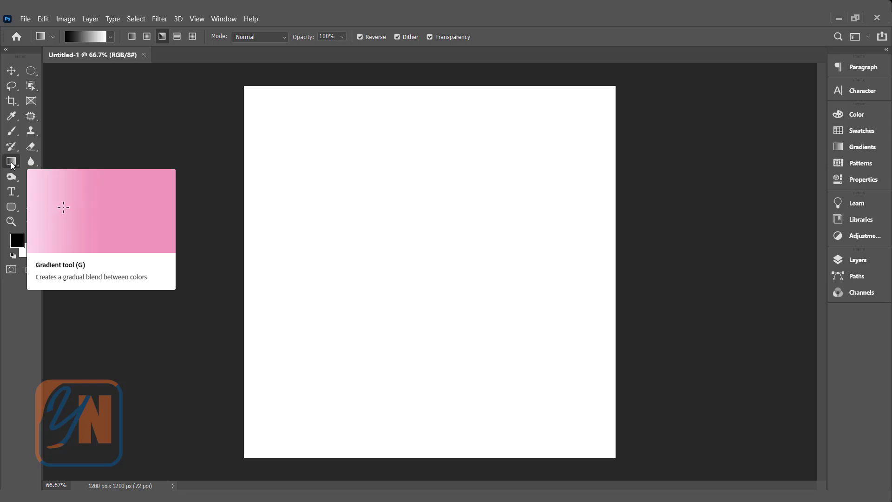
pyautogui.click(111, 37)
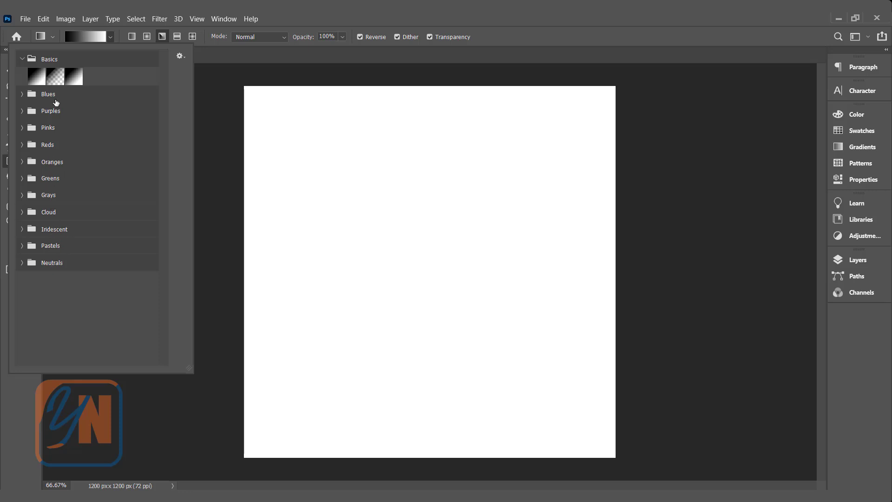
pyautogui.click(22, 95)
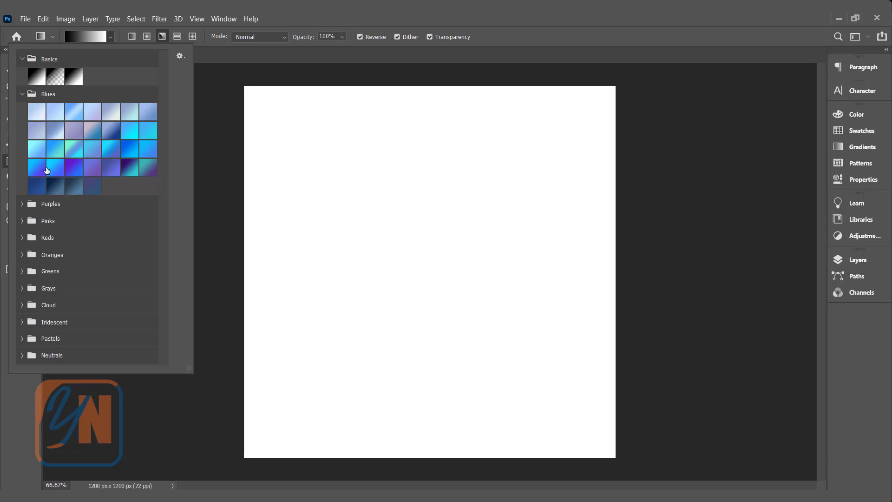
pyautogui.click(22, 95)
pyautogui.click(22, 127)
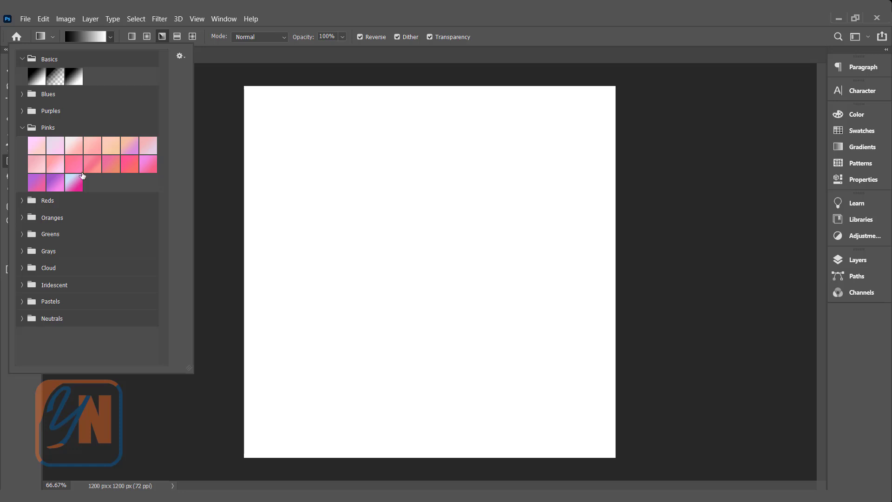
pyautogui.click(22, 127)
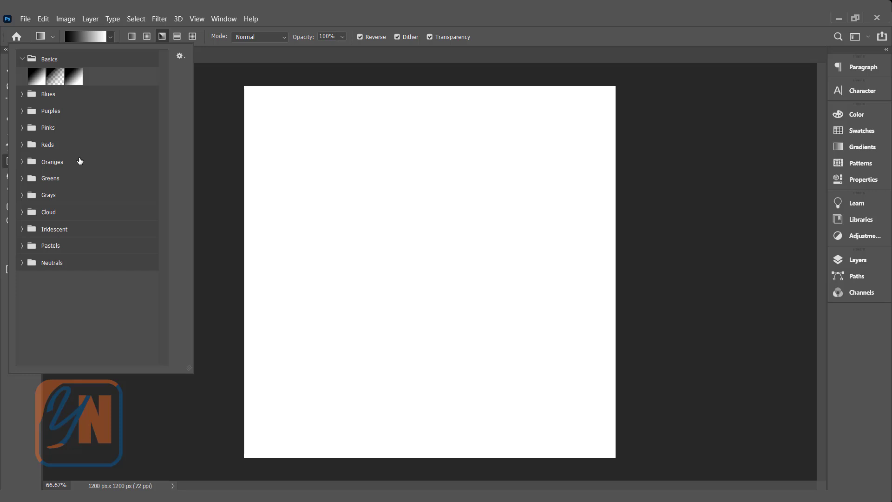
pyautogui.click(38, 78)
pyautogui.click(21, 59)
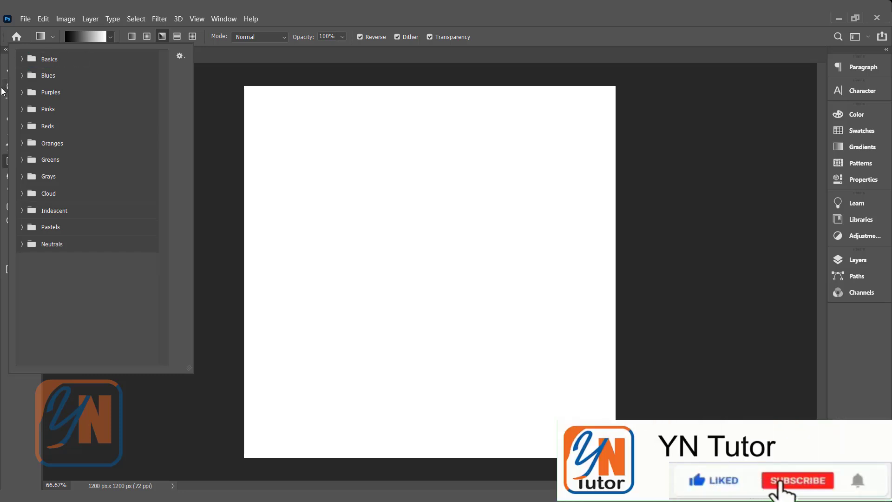
pyautogui.click(110, 36)
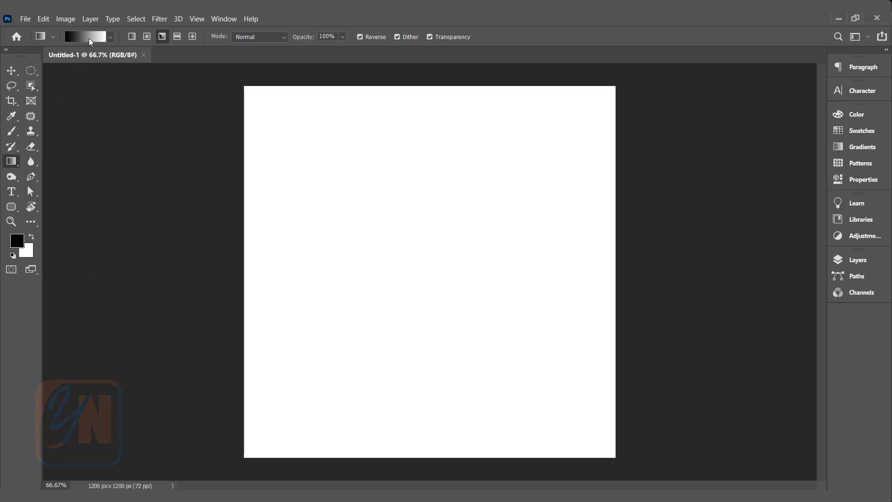
# Set the foreground color to red, f40707
pyautogui.click(18, 241)
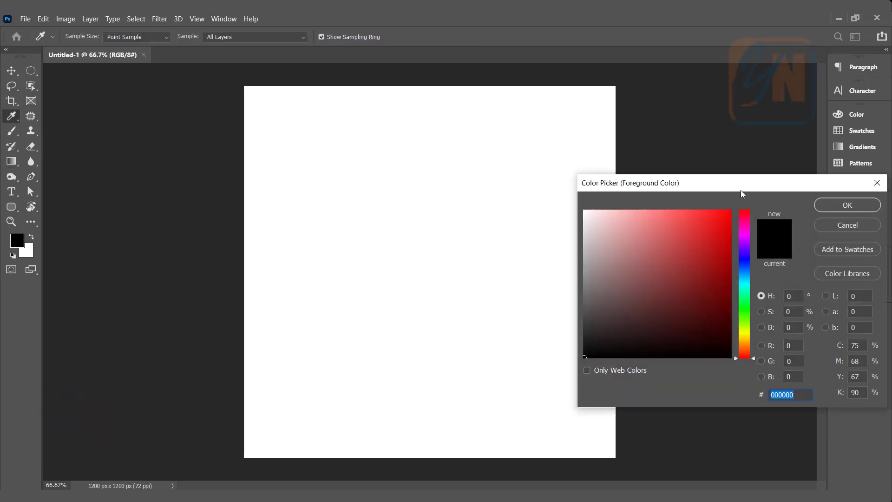
pyautogui.write('ff0000')
pyautogui.click(829, 205)
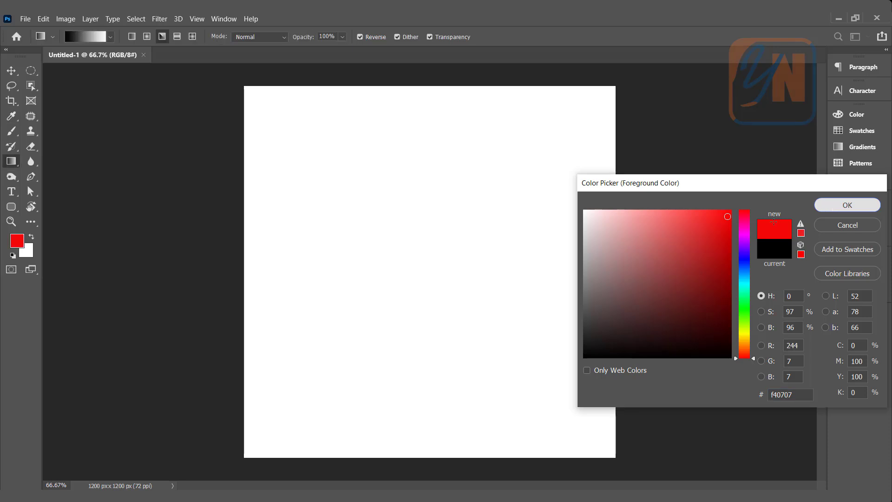
# Set the background color to a bright orange-yellow with a hue of 44° and return to the Gradient tool
pyautogui.click(29, 253)
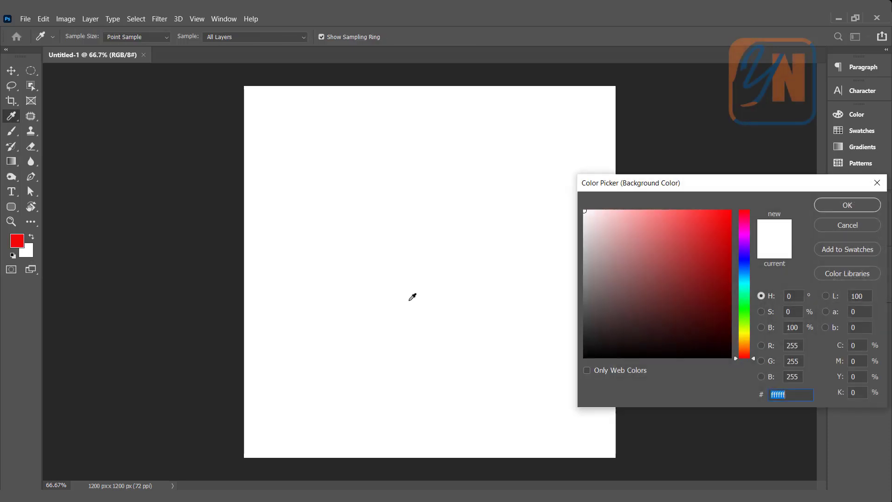
pyautogui.click(747, 339)
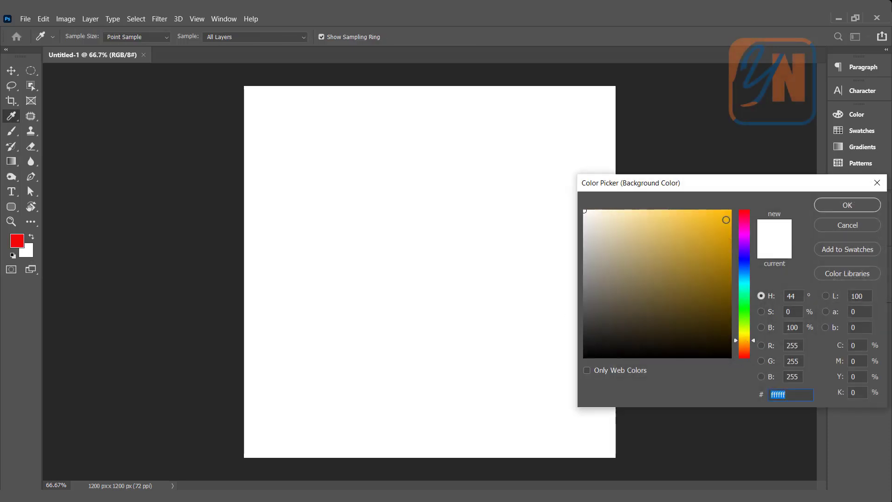
pyautogui.click(726, 215)
pyautogui.click(848, 206)
pyautogui.press('g')
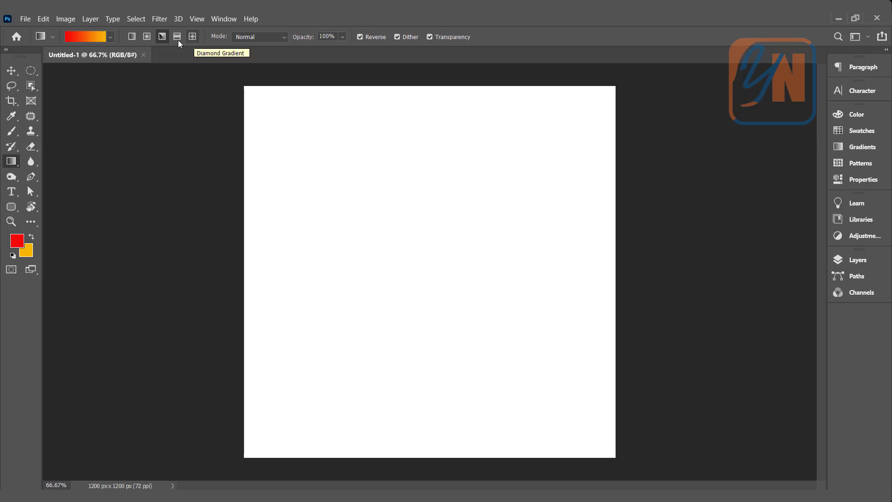
# Show the layers and fill the Background layer with a linear gradient, first diagonally from the upper-right area, then vertically downward
pyautogui.click(132, 37)
pyautogui.click(860, 260)
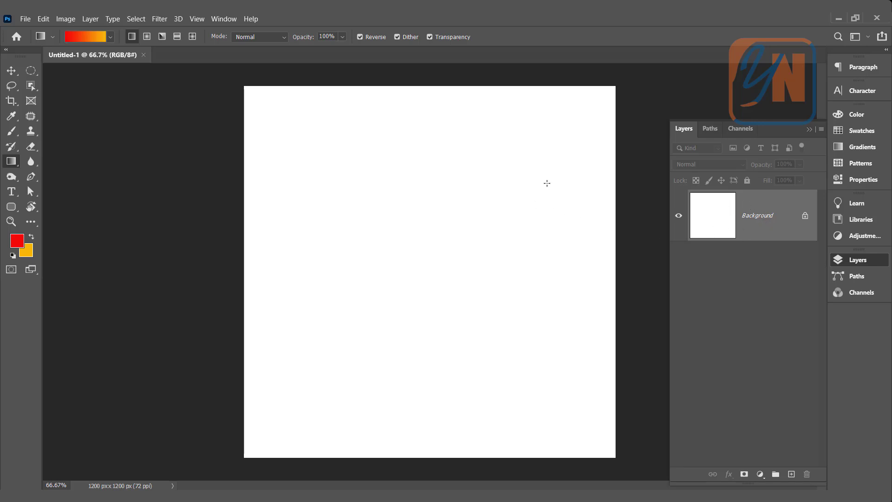
pyautogui.moveTo(571, 125); pyautogui.dragTo(364, 339)
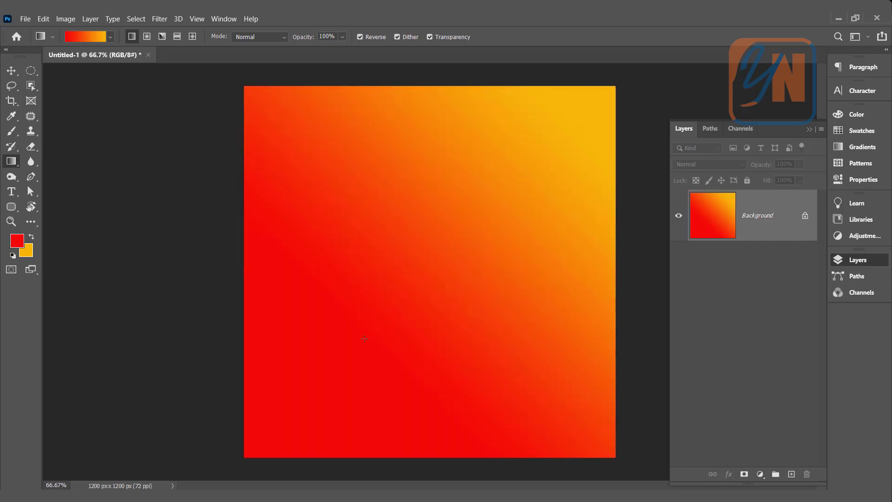
pyautogui.moveTo(422, 147); pyautogui.dragTo(422, 370)
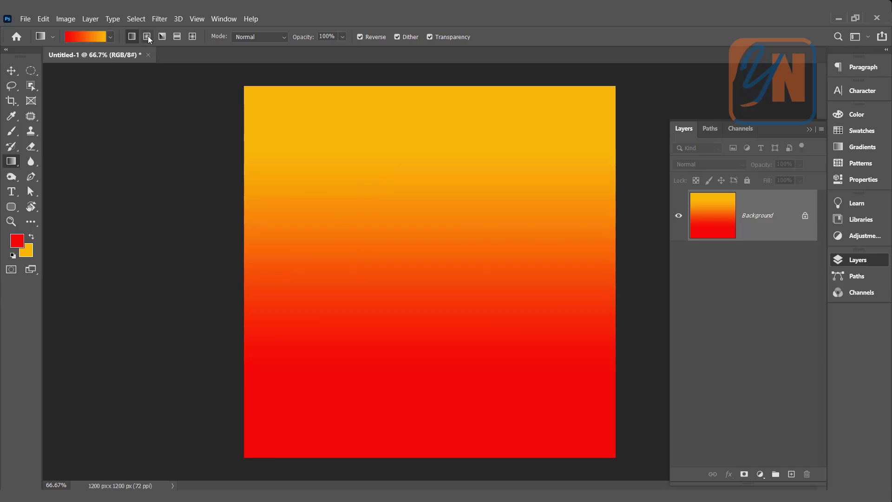
# Fill the canvas with a radial gradient from its center to the lower edge, then with a wider one extending beyond the upper-right corner
pyautogui.moveTo(429, 270); pyautogui.dragTo(430, 450)
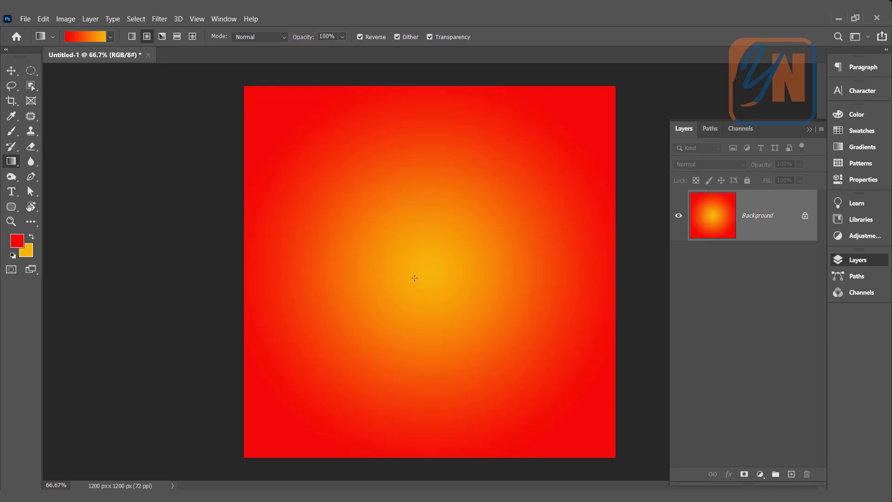
pyautogui.moveTo(433, 292); pyautogui.dragTo(658, 55)
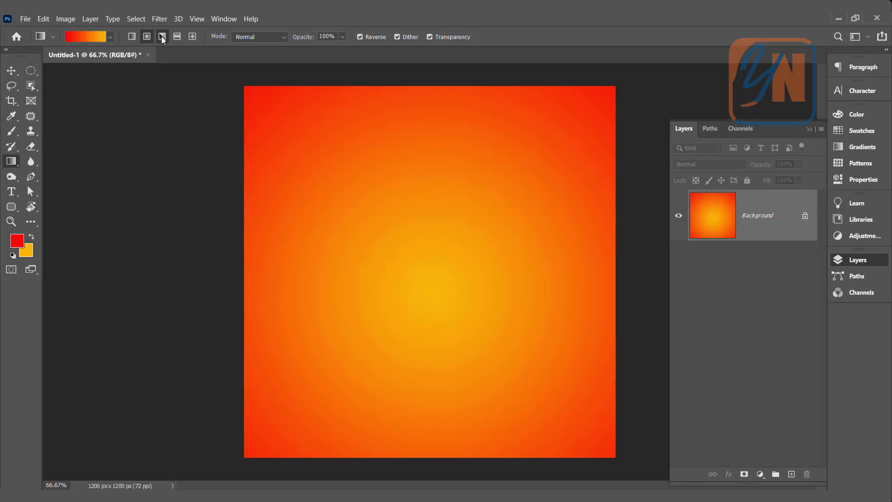
# Fill the canvas with an angle gradient from the center to the lower-right corner, then a reflected gradient from the center to the right edge
pyautogui.moveTo(434, 279); pyautogui.dragTo(609, 454)
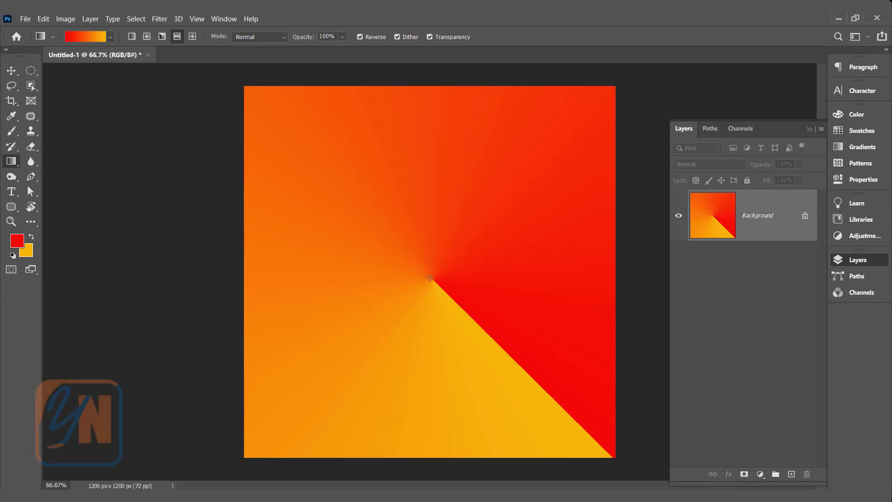
pyautogui.moveTo(433, 275); pyautogui.dragTo(612, 272)
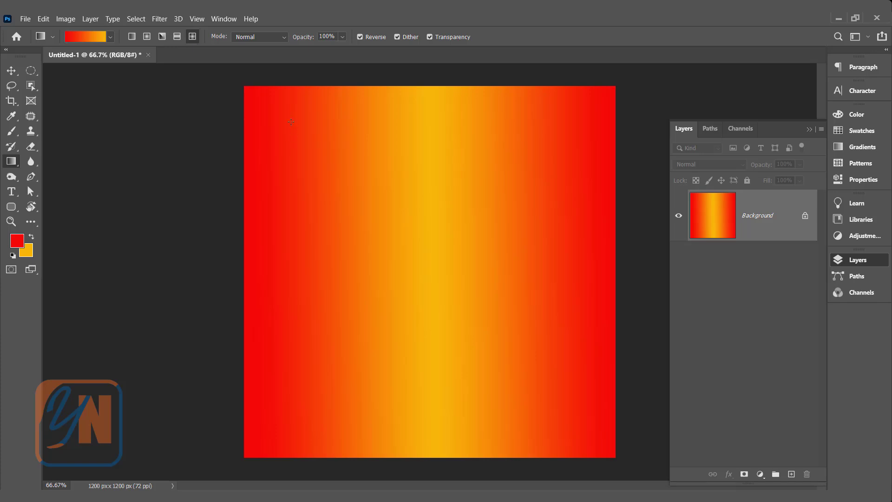
# Fill the canvas with a small diamond gradient near the upper-left corner, then a larger one centered in the upper-left quarter
pyautogui.moveTo(292, 122); pyautogui.dragTo(379, 232)
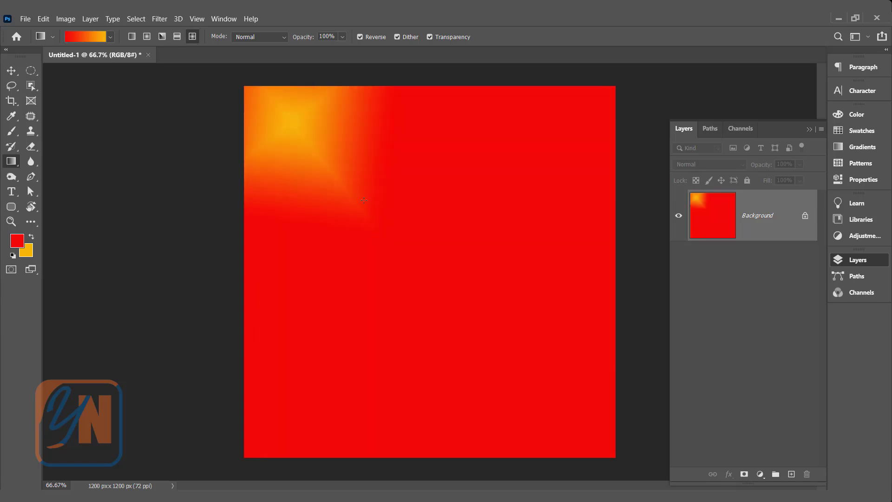
pyautogui.moveTo(364, 200); pyautogui.dragTo(488, 353)
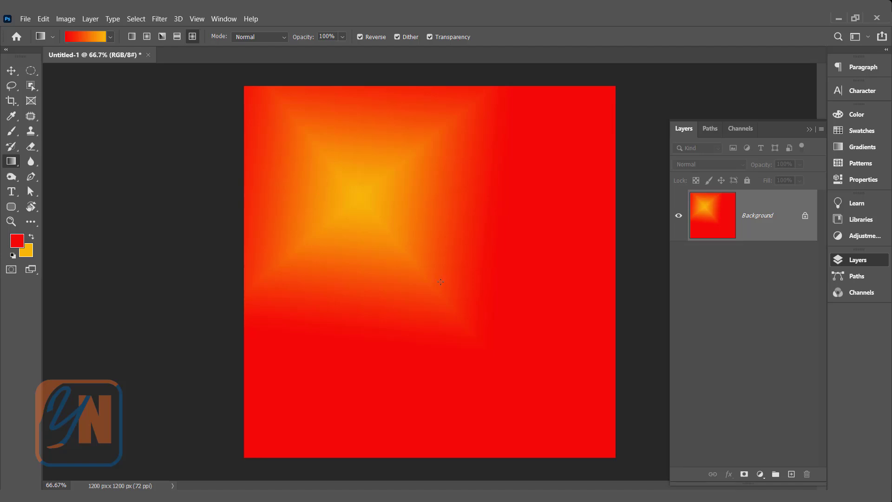
# Expand the Basics gradient presets and choose the Foreground to Background preset
pyautogui.click(110, 37)
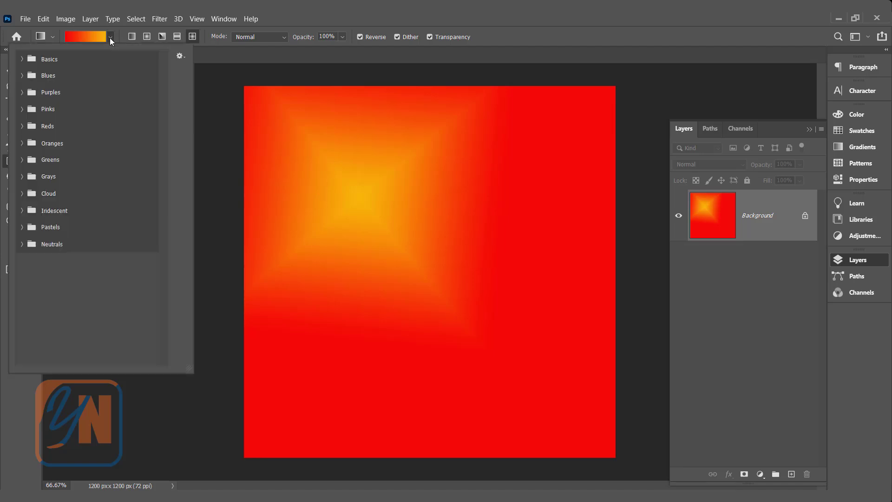
pyautogui.click(22, 61)
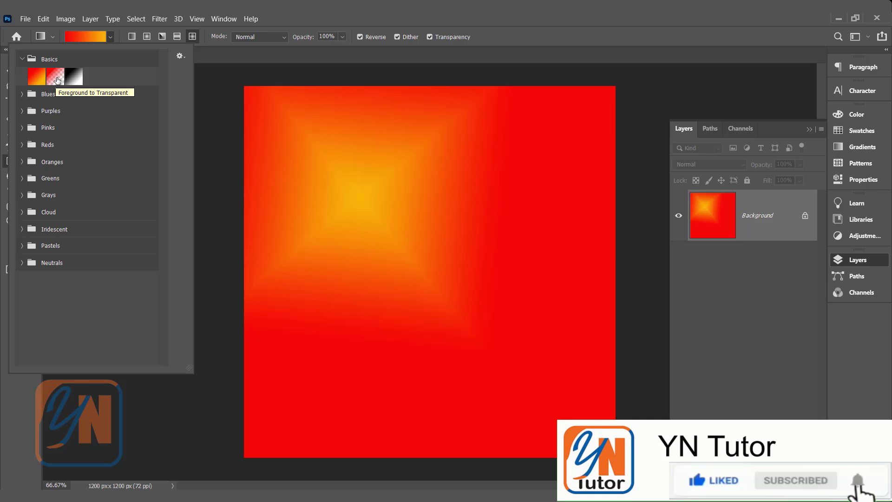
pyautogui.click(36, 78)
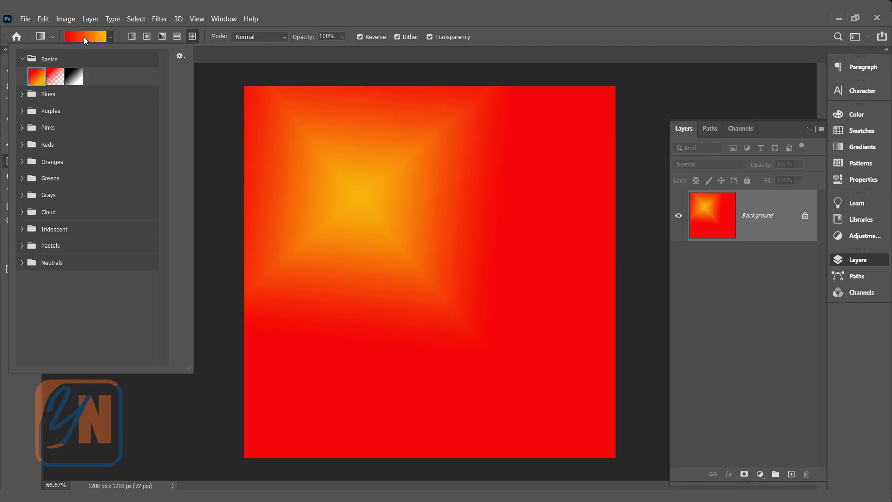
# Edit the gradient so the opacity stop at location 0% has 0% opacity, and accept the custom gradient
pyautogui.click(84, 37)
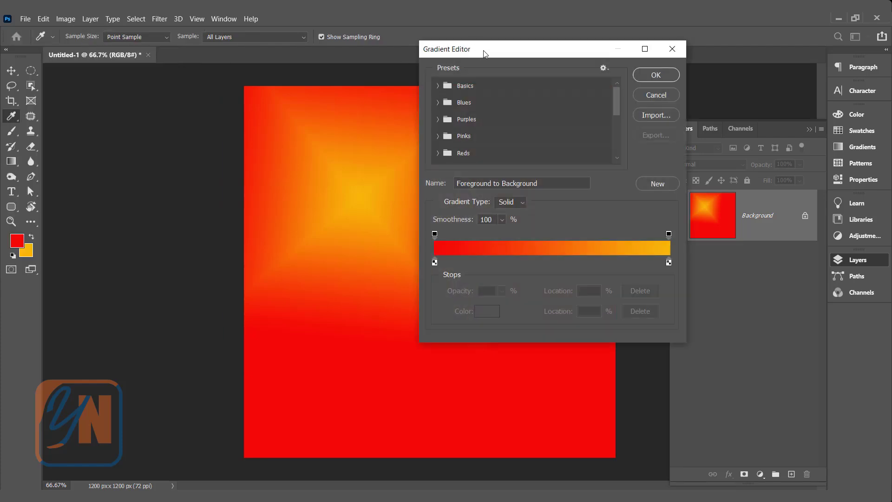
pyautogui.moveTo(483, 54); pyautogui.dragTo(492, 70)
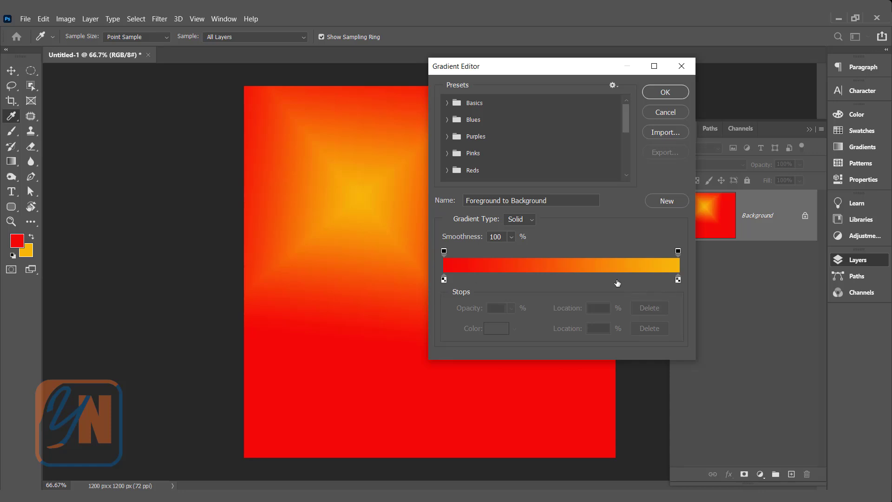
pyautogui.click(444, 251)
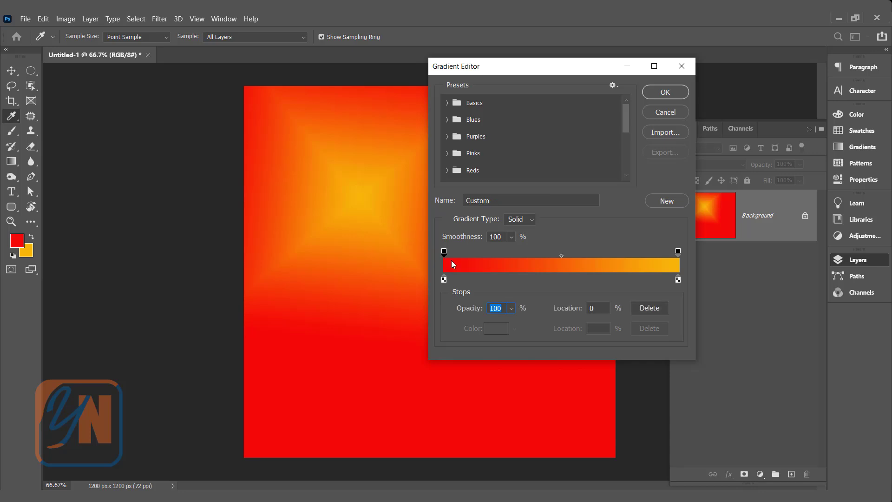
pyautogui.click(512, 308)
pyautogui.moveTo(522, 323); pyautogui.dragTo(448, 327)
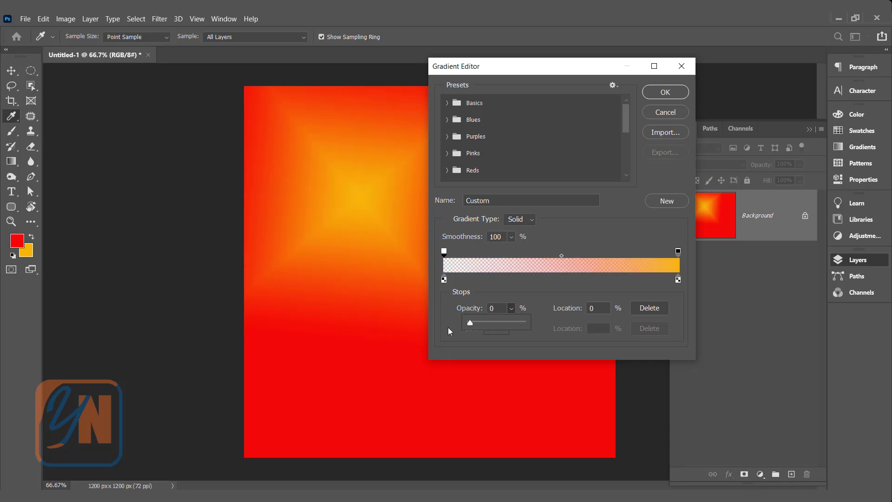
pyautogui.click(659, 95)
pyautogui.click(660, 95)
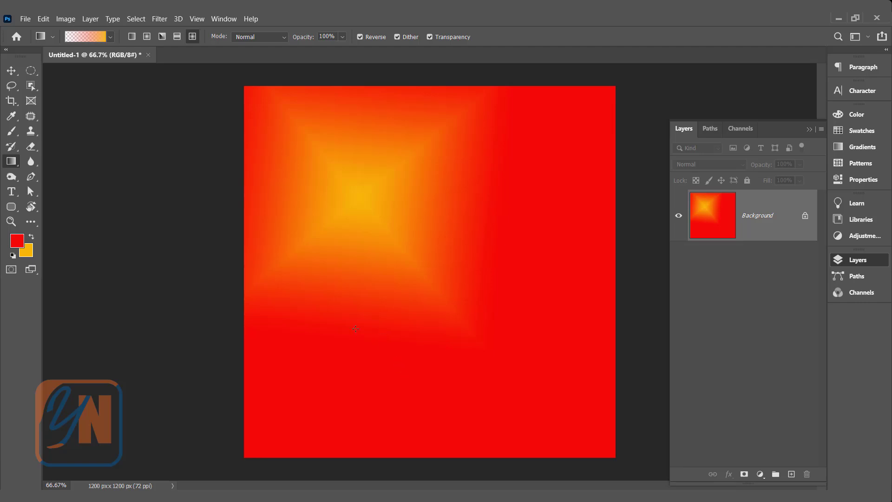
# Add three diamond gradients with the transparent custom gradient to the Background layer: lower left, right of the large diamond, and lower right of center
pyautogui.moveTo(360, 328); pyautogui.dragTo(410, 380)
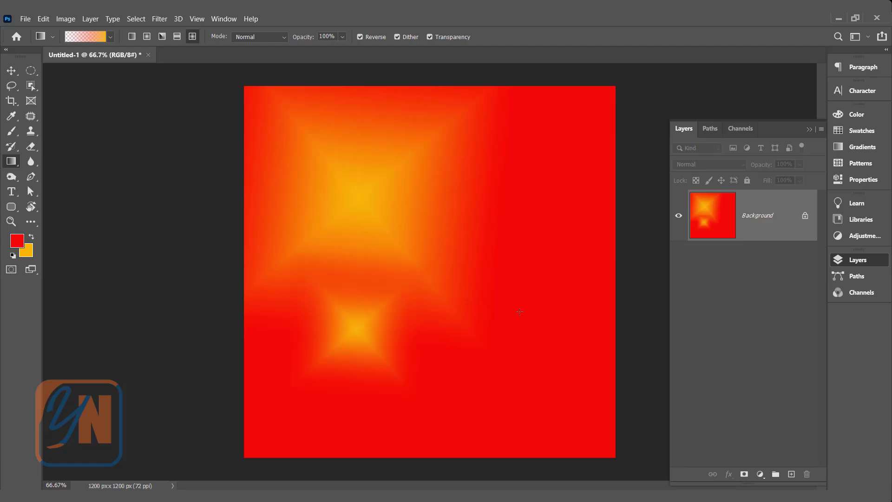
pyautogui.moveTo(507, 217)
pyautogui.mouseDown()
pyautogui.moveTo(552, 258)
pyautogui.moveTo(571, 296)
pyautogui.mouseUp()
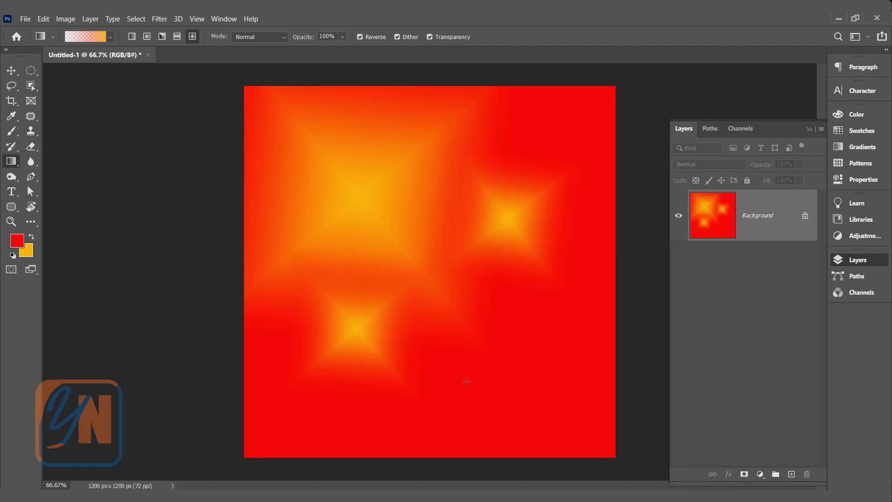
pyautogui.moveTo(469, 355)
pyautogui.mouseDown()
pyautogui.moveTo(590, 467)
pyautogui.moveTo(581, 469)
pyautogui.moveTo(583, 488)
pyautogui.mouseUp()
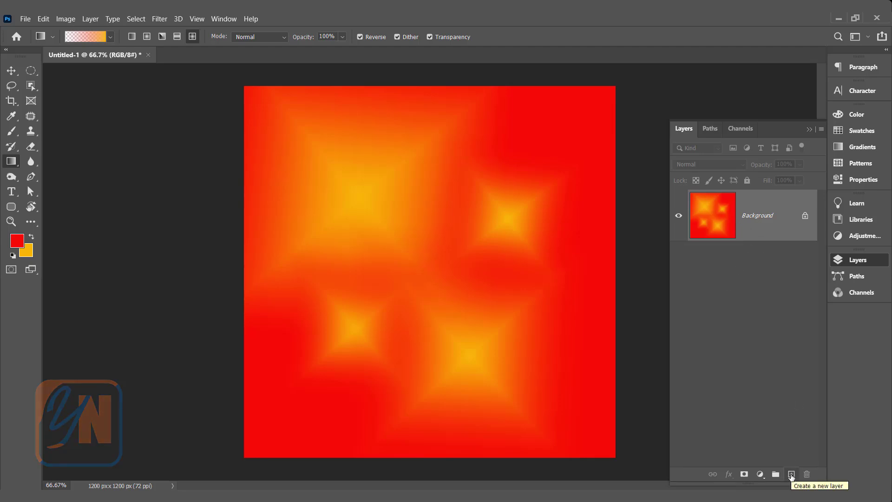
# Create a new layer and add three diamond gradients to it: near the canvas center, at the upper right and at the lower left
pyautogui.click(791, 474)
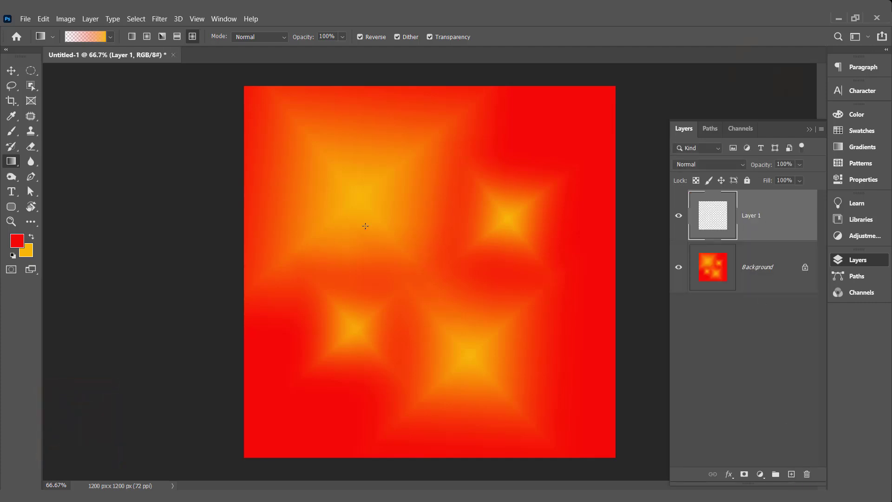
pyautogui.moveTo(446, 261); pyautogui.dragTo(470, 285)
pyautogui.moveTo(532, 113); pyautogui.dragTo(603, 197)
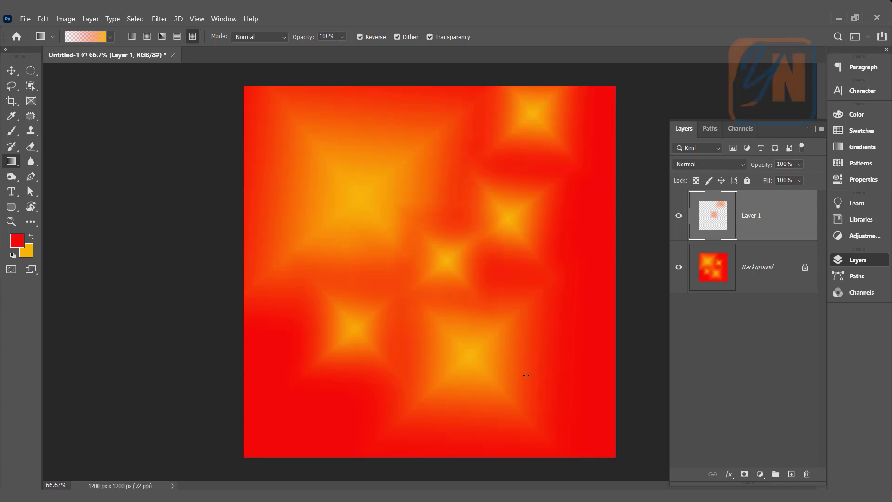
pyautogui.moveTo(313, 384); pyautogui.dragTo(381, 483)
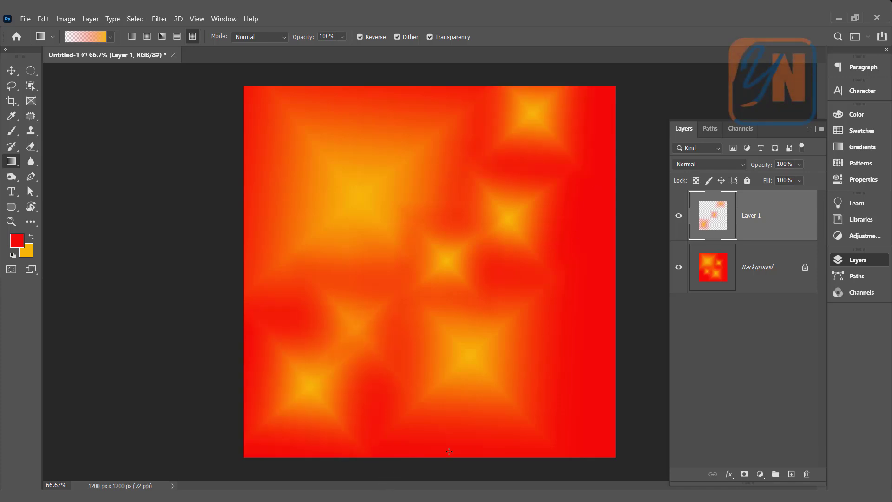
# Hide the Background layer to view Layer 1's transparent gradients on their own, and show it again
pyautogui.click(679, 268)
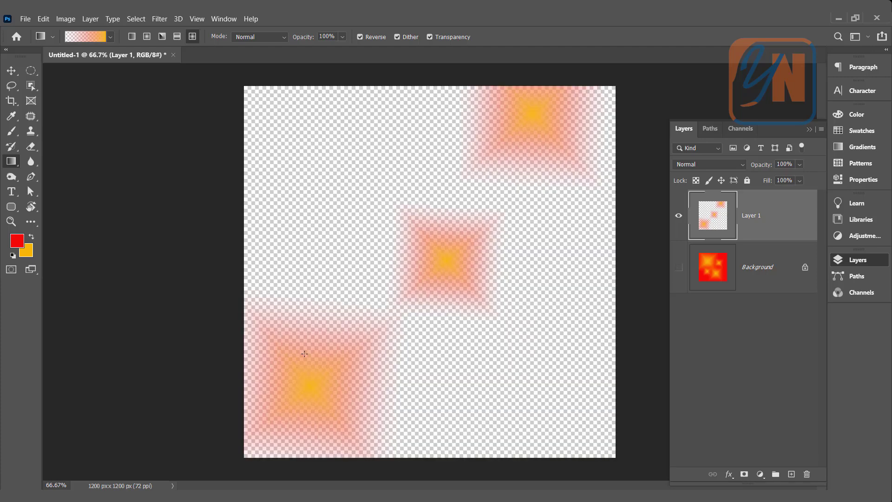
pyautogui.click(679, 267)
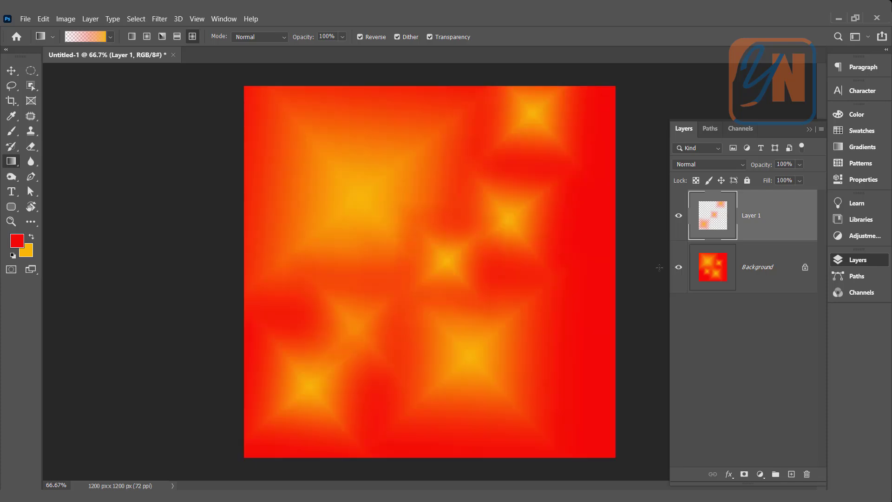
# Edit the custom gradient so the opacity stop at location 0% has 100% opacity
pyautogui.click(92, 38)
pyautogui.click(444, 251)
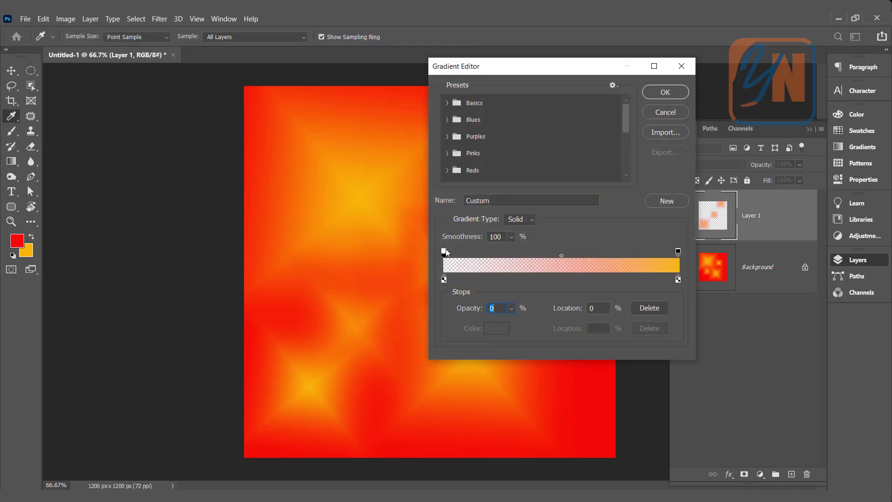
pyautogui.click(511, 308)
pyautogui.moveTo(512, 323); pyautogui.dragTo(623, 346)
pyautogui.click(491, 312)
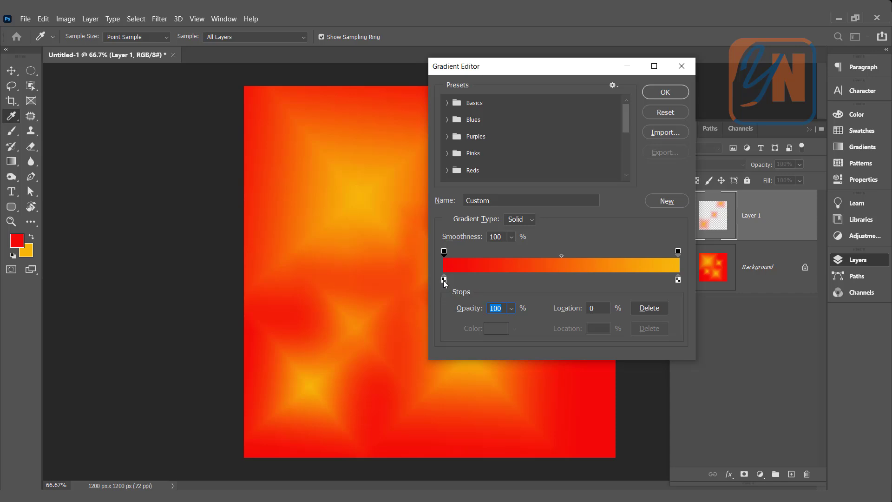
# Add a color stop at location 15% and recolor it with the yellow-orange sampled from the large diamond on the canvas
pyautogui.moveTo(443, 280); pyautogui.dragTo(479, 281)
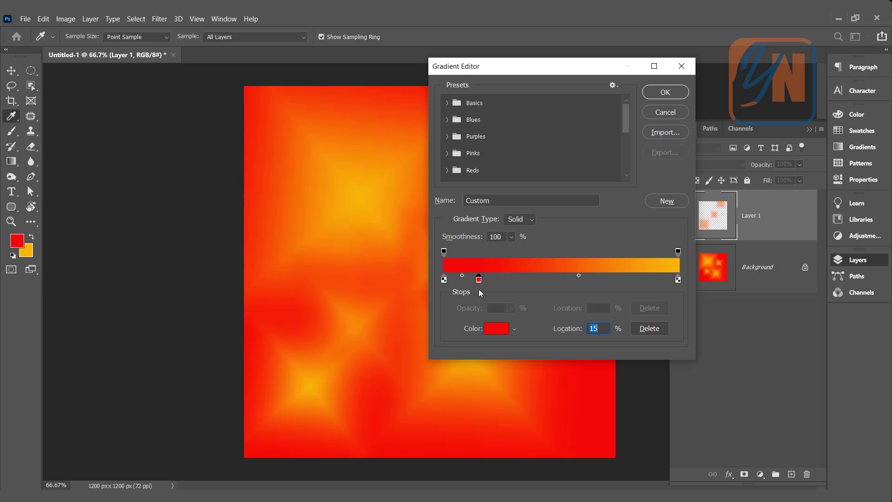
pyautogui.click(497, 328)
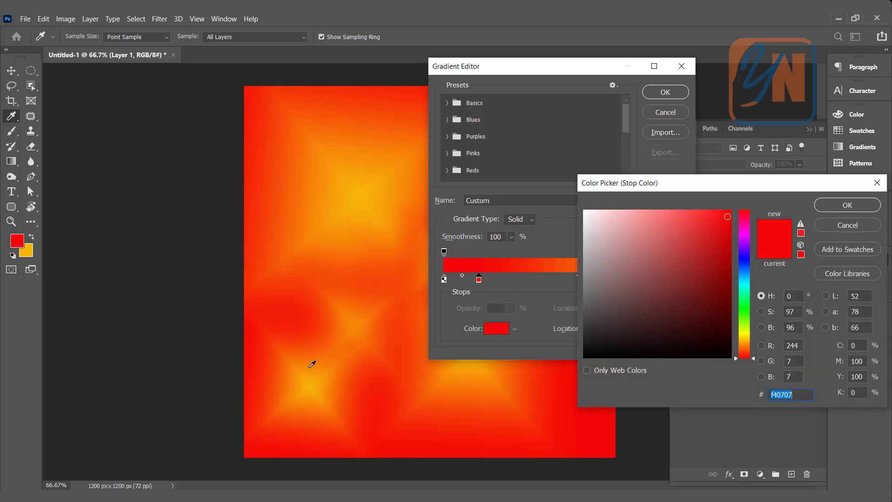
pyautogui.click(363, 188)
pyautogui.click(823, 204)
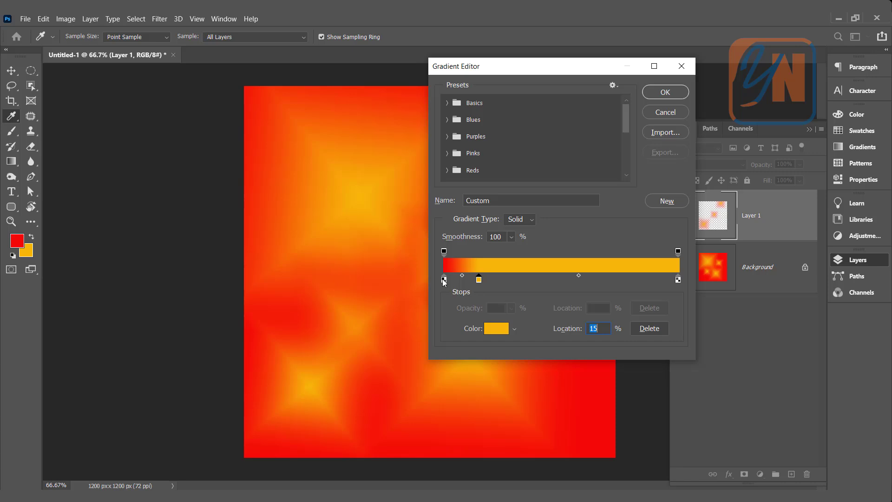
# Add alternating red, yellow and red color stops beyond the 15% stop, the last at location 61%, and accept the gradient
pyautogui.moveTo(444, 281); pyautogui.dragTo(517, 285)
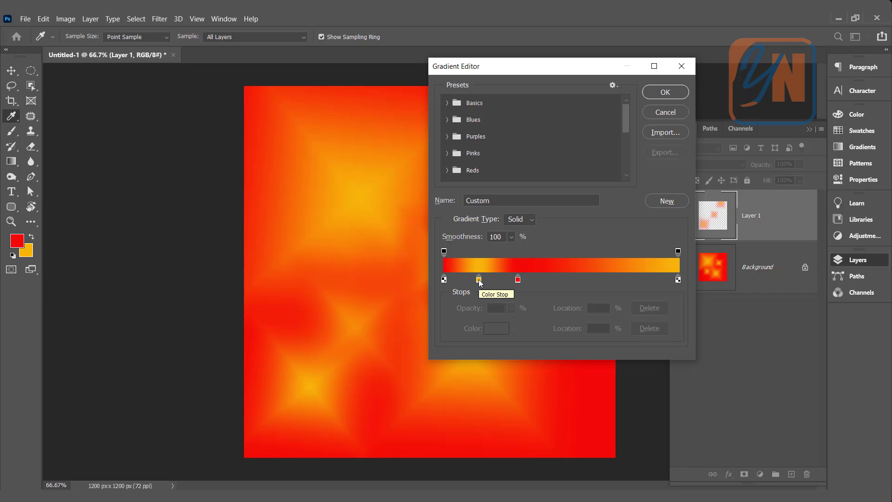
pyautogui.moveTo(479, 281); pyautogui.dragTo(555, 280)
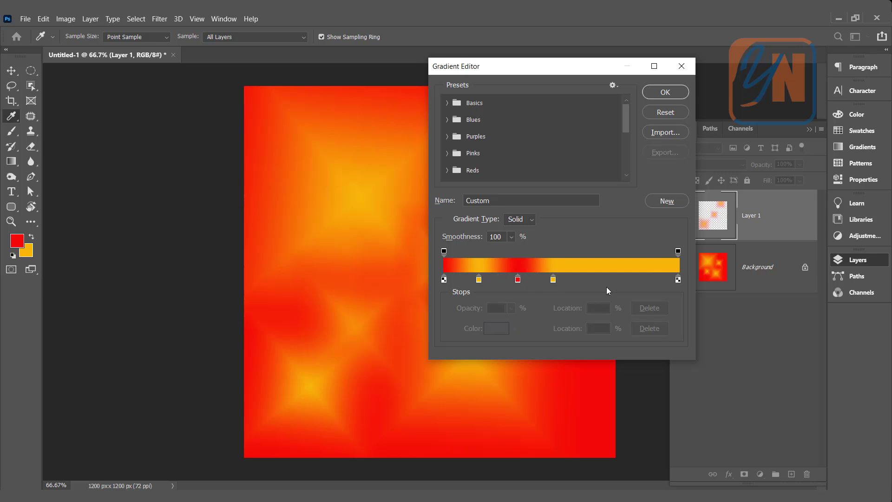
pyautogui.click(588, 279)
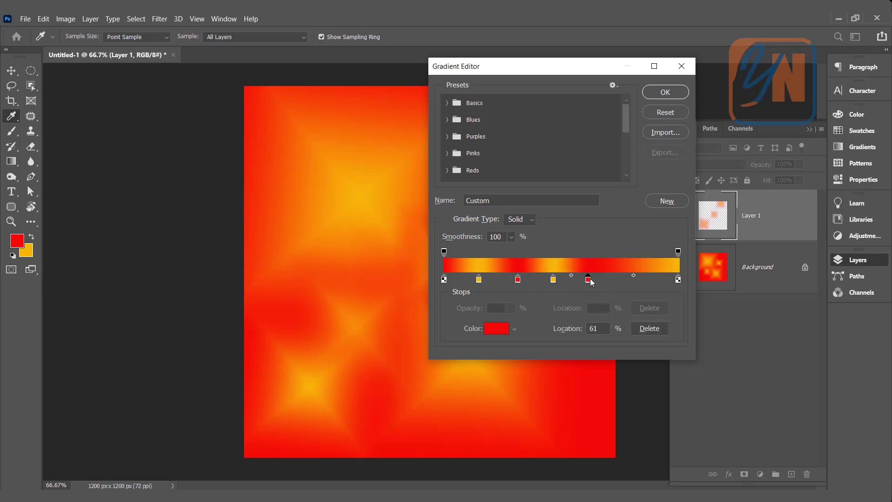
pyautogui.click(665, 92)
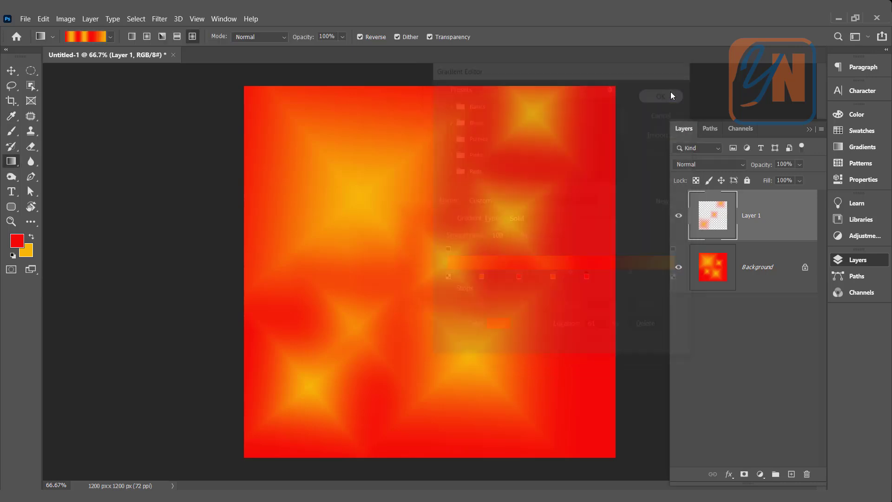
# Fill Layer 1 with a diagonal linear gradient from upper right to lower left, and with an angle gradient from the center toward the lower right
pyautogui.click(134, 36)
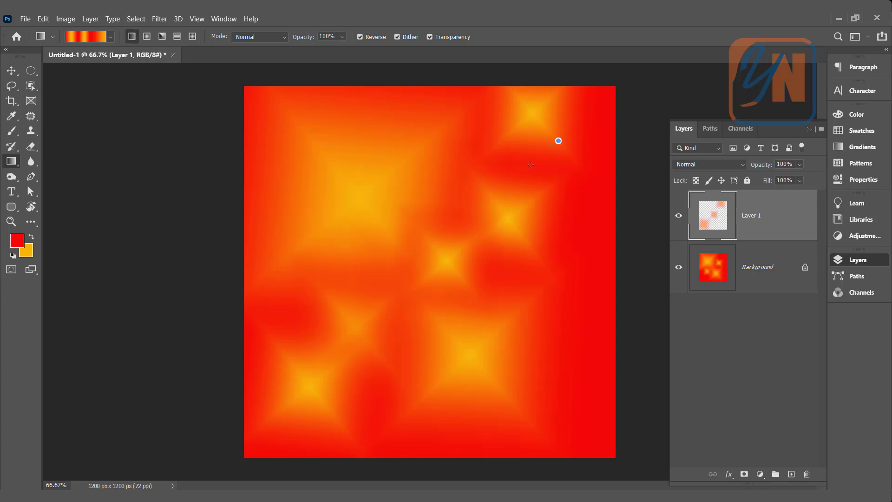
pyautogui.moveTo(559, 141); pyautogui.dragTo(346, 377)
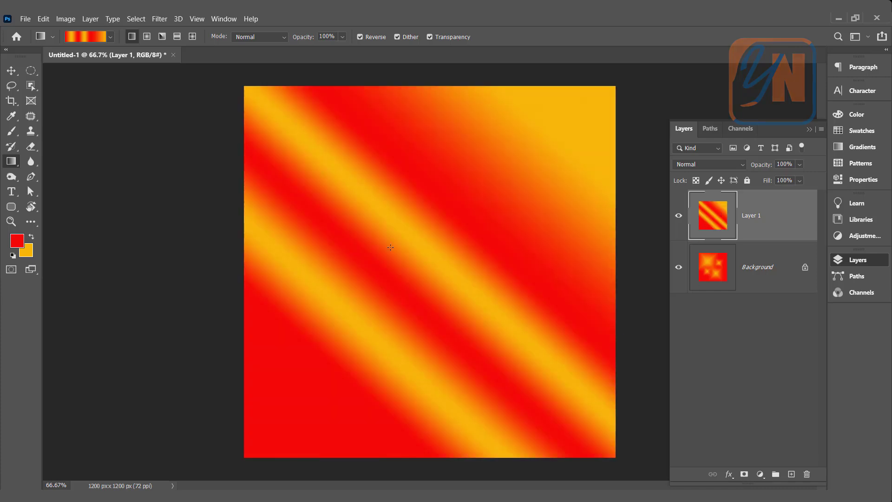
pyautogui.click(162, 36)
pyautogui.moveTo(439, 268); pyautogui.dragTo(556, 395)
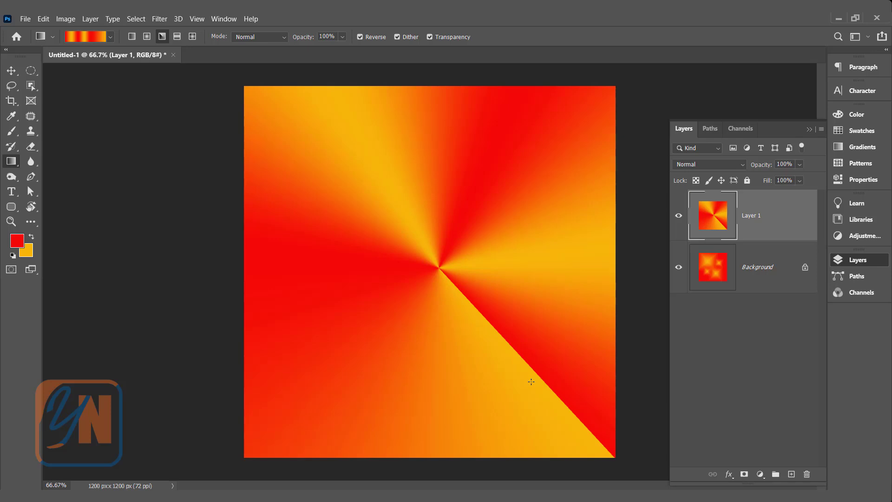
# Edit the gradient by adding a yellow color stop at location 82% and recoloring the 100% end stop to red #f40e07
pyautogui.click(88, 37)
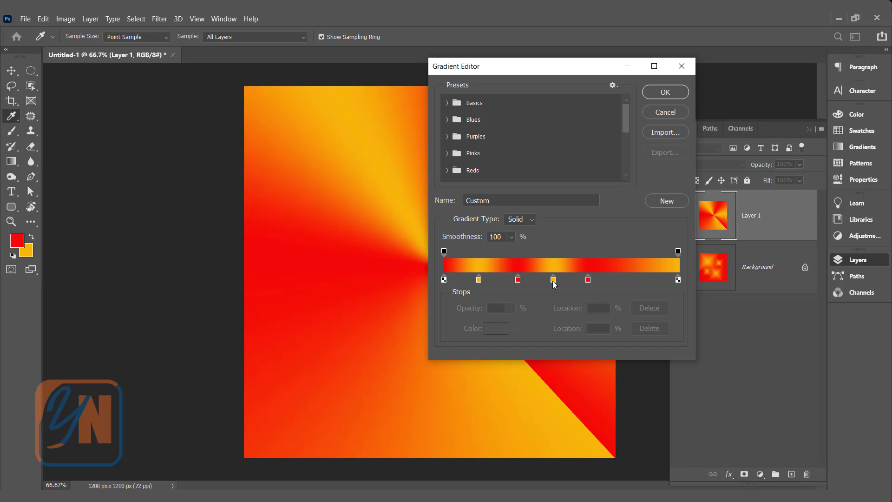
pyautogui.moveTo(554, 284); pyautogui.dragTo(636, 281)
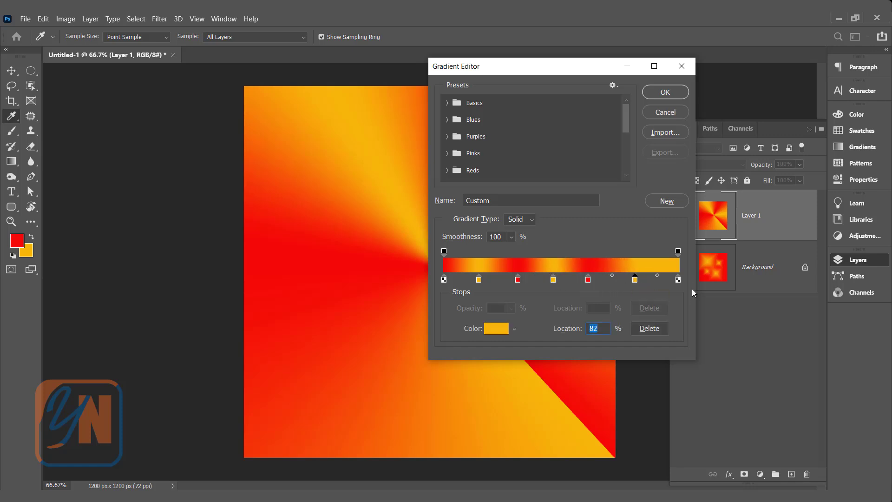
pyautogui.click(678, 279)
pyautogui.click(495, 333)
pyautogui.click(571, 393)
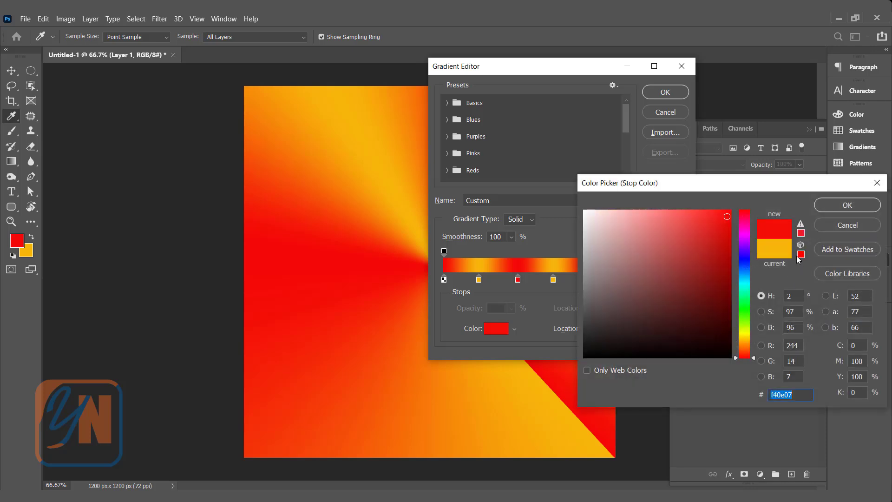
pyautogui.click(832, 207)
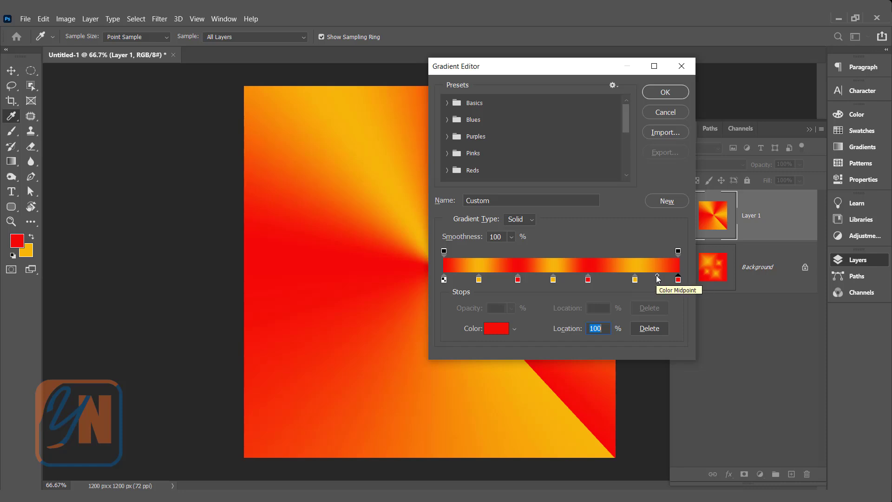
# Set the midpoint between the last two color stops to 51%, accept the gradient, and fill Layer 1 with an angle gradient from center to lower-right corner
pyautogui.moveTo(658, 278)
pyautogui.mouseDown()
pyautogui.moveTo(642, 281)
pyautogui.moveTo(657, 275)
pyautogui.mouseUp()
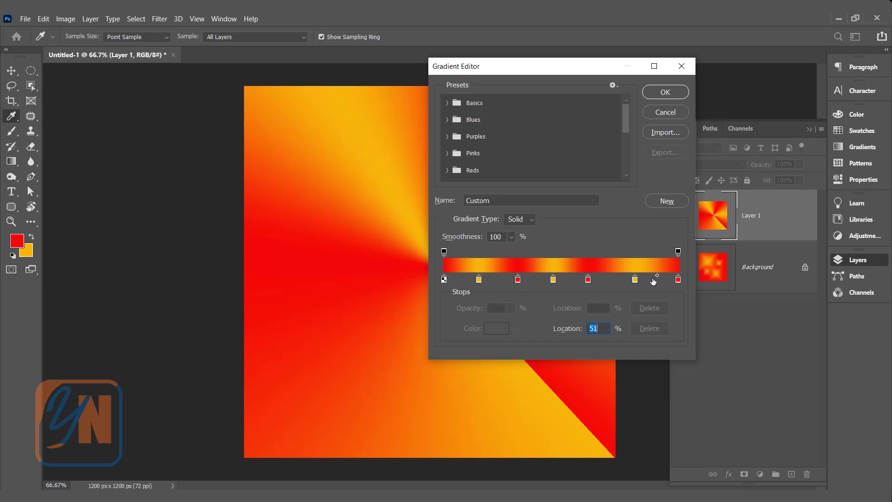
pyautogui.click(663, 95)
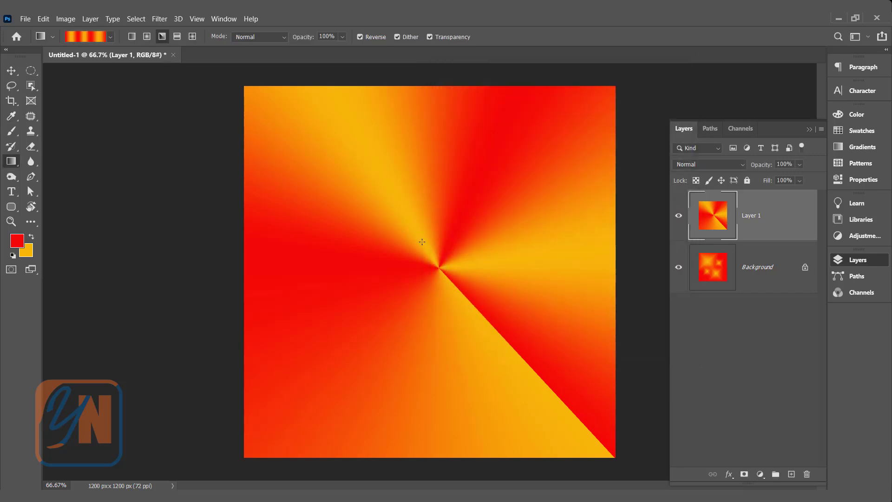
pyautogui.moveTo(427, 269); pyautogui.dragTo(603, 465)
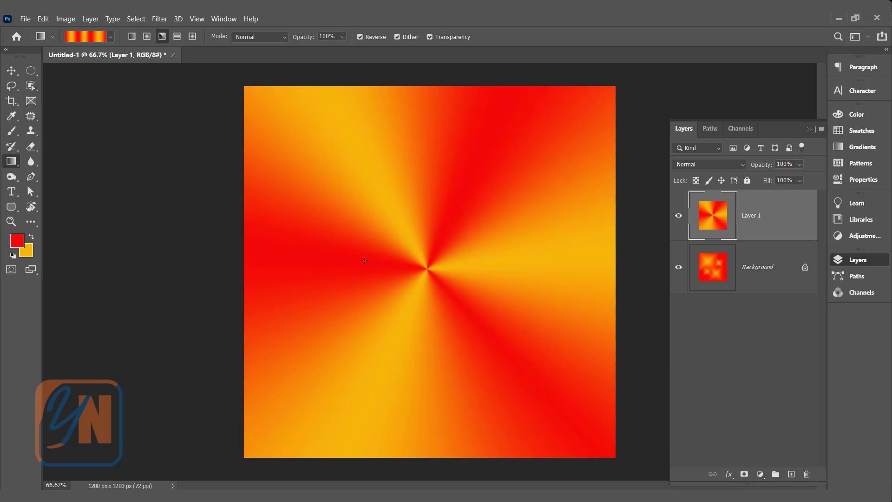
# Name the custom gradient "red yellow", save it as a new preset, and close the Gradient Editor
pyautogui.click(110, 37)
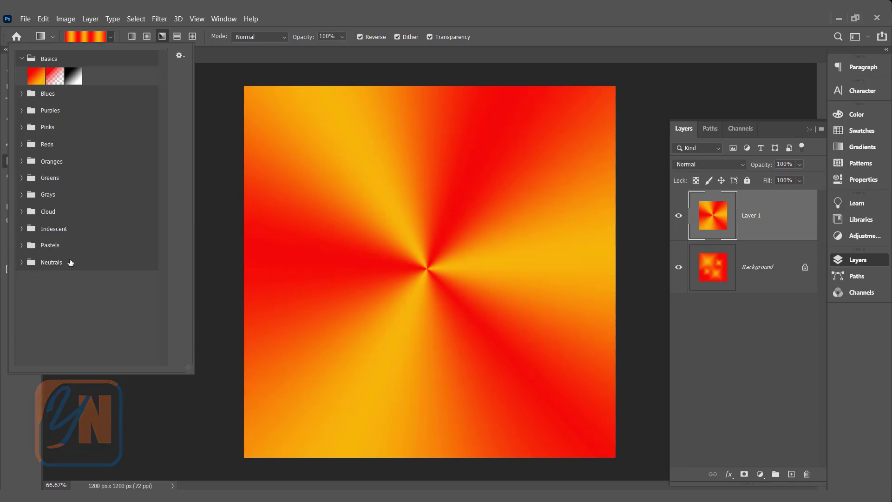
pyautogui.click(91, 37)
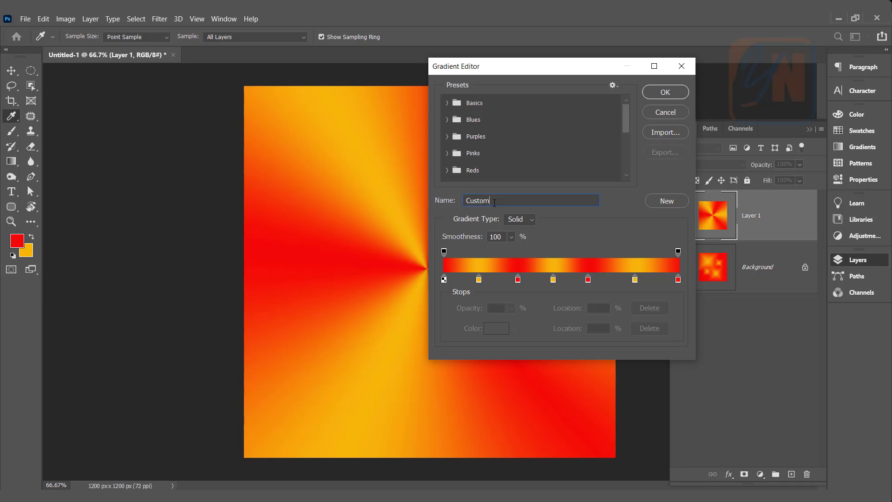
pyautogui.moveTo(496, 204); pyautogui.dragTo(370, 206)
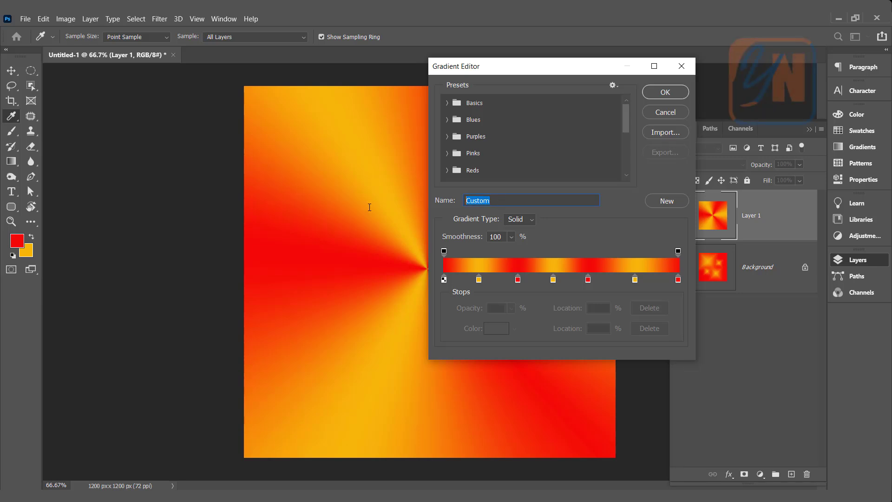
pyautogui.write('red')
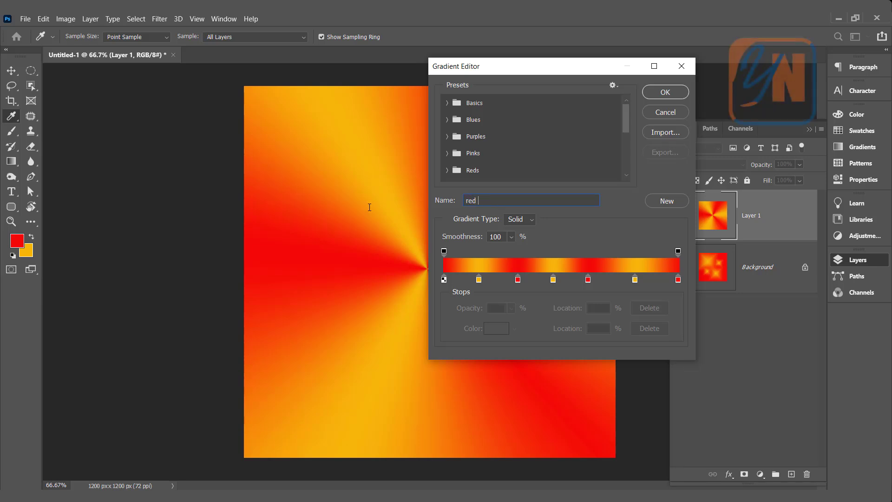
pyautogui.write(' yellow')
pyautogui.click(666, 204)
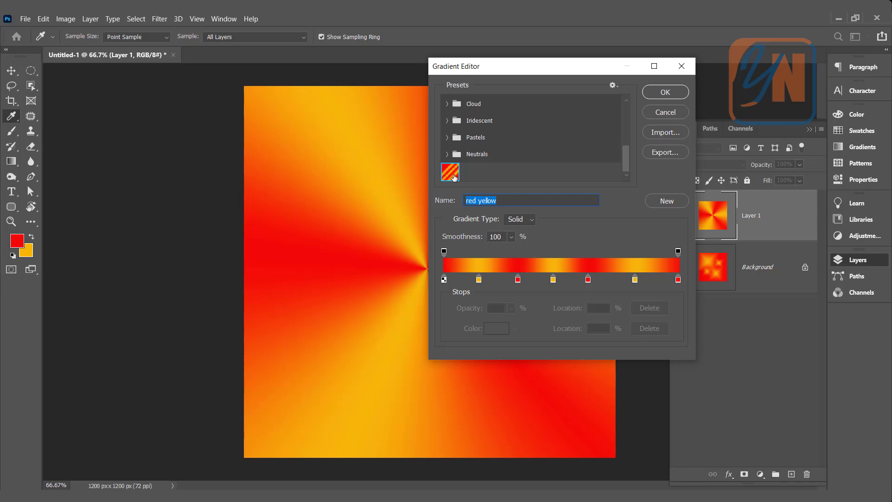
pyautogui.click(678, 92)
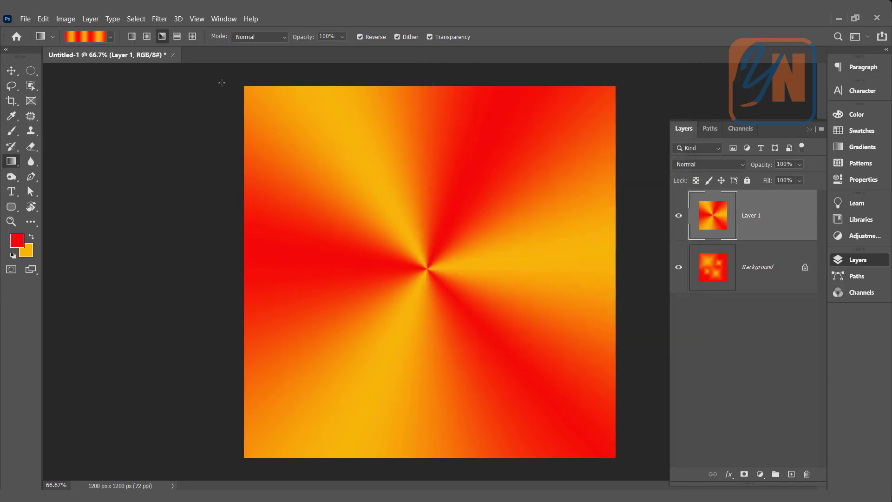
# Try moving the red yellow preset into the Basics group, and move it back below the Neutrals group
pyautogui.click(110, 37)
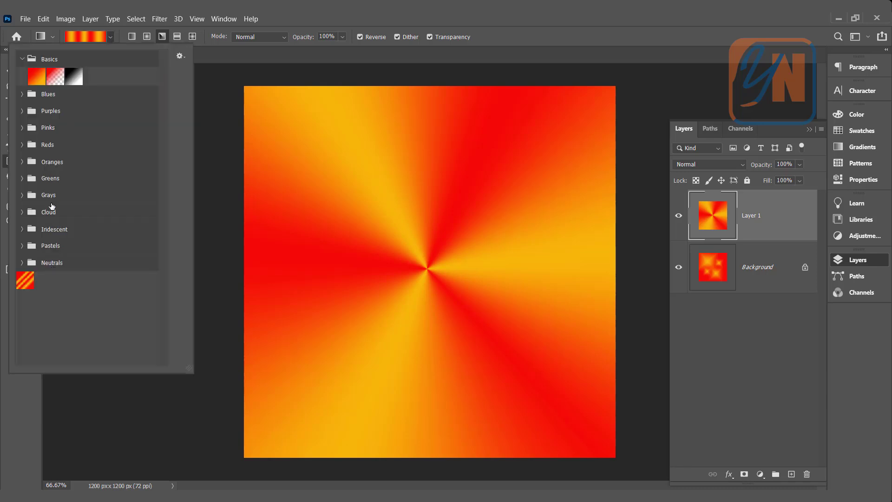
pyautogui.click(26, 281)
pyautogui.moveTo(26, 282)
pyautogui.mouseDown()
pyautogui.moveTo(91, 205)
pyautogui.moveTo(117, 76)
pyautogui.mouseUp()
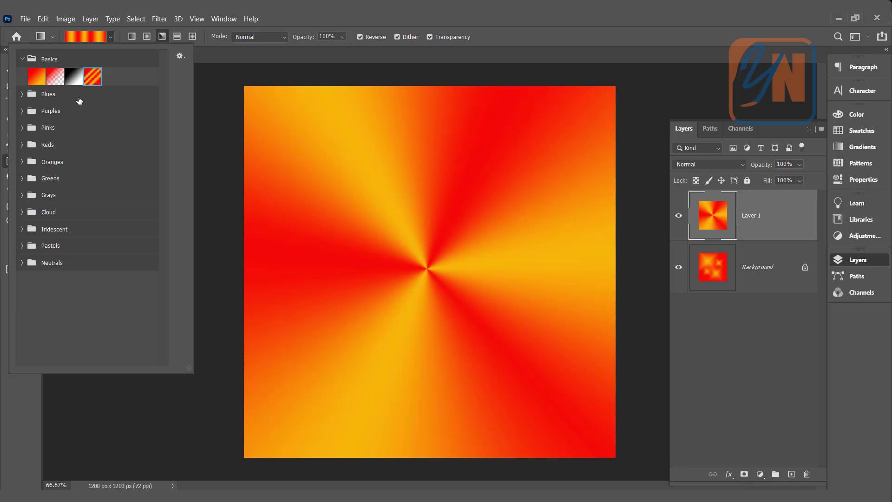
pyautogui.moveTo(93, 77); pyautogui.dragTo(52, 283)
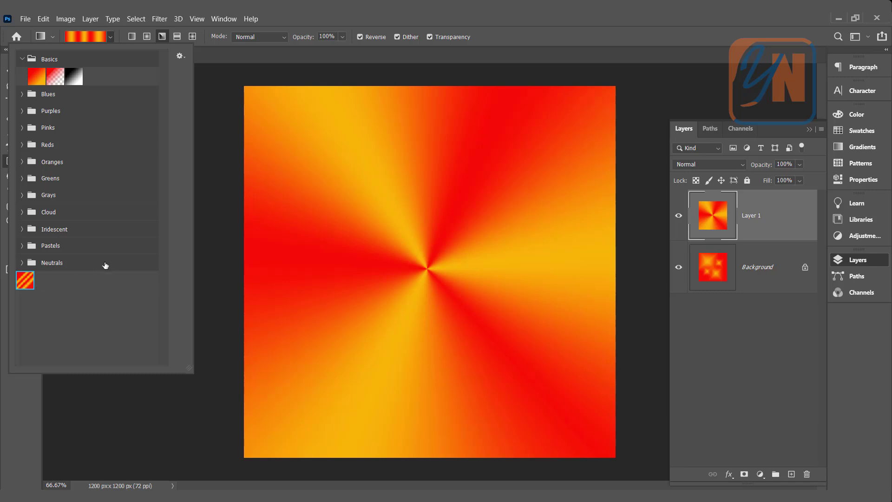
# Create a new gradient preset group named "my gradient" after the Neutrals group
pyautogui.rightClick(91, 266)
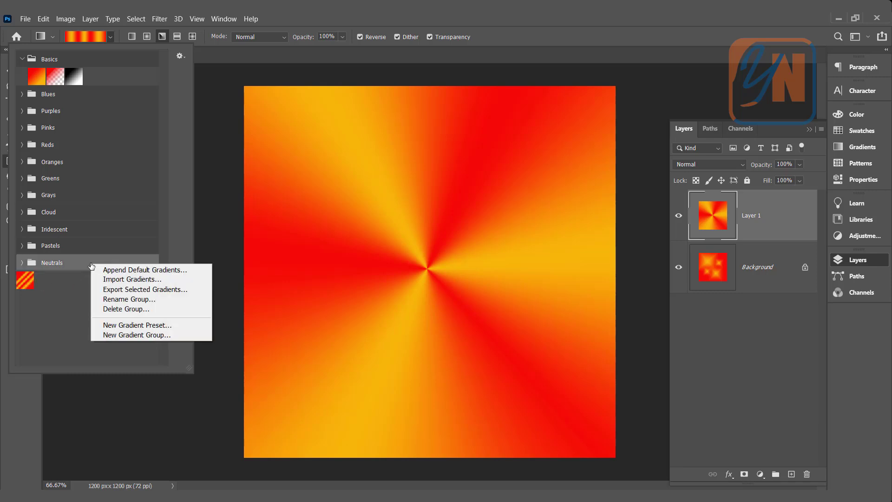
pyautogui.click(114, 335)
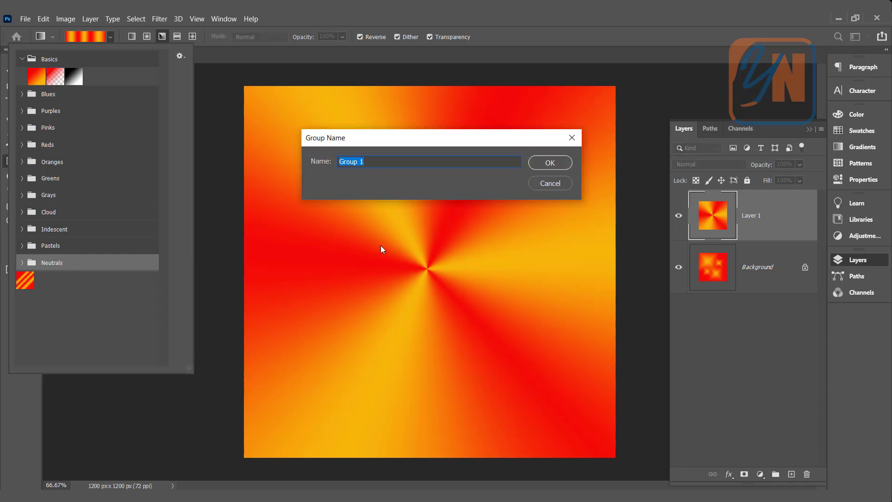
pyautogui.write('my gradient')
pyautogui.click(553, 163)
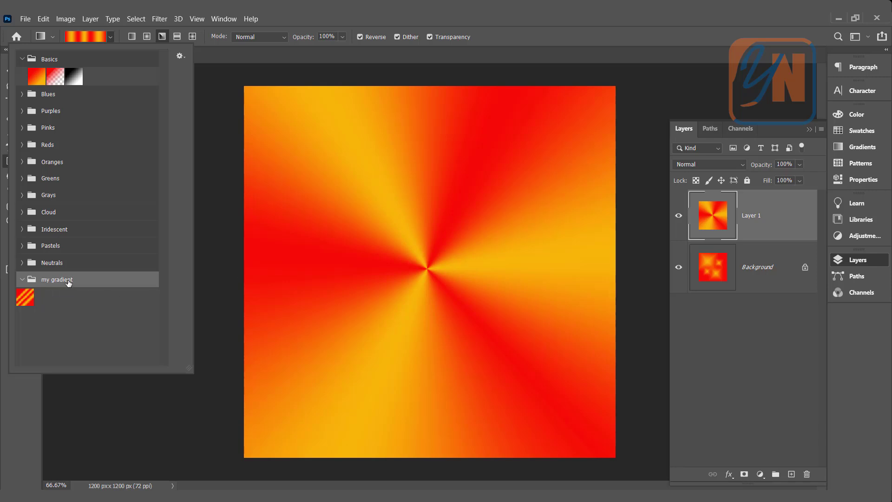
# Move the red yellow preset into the my gradient group, and collapse and expand that group
pyautogui.moveTo(25, 299); pyautogui.dragTo(72, 281)
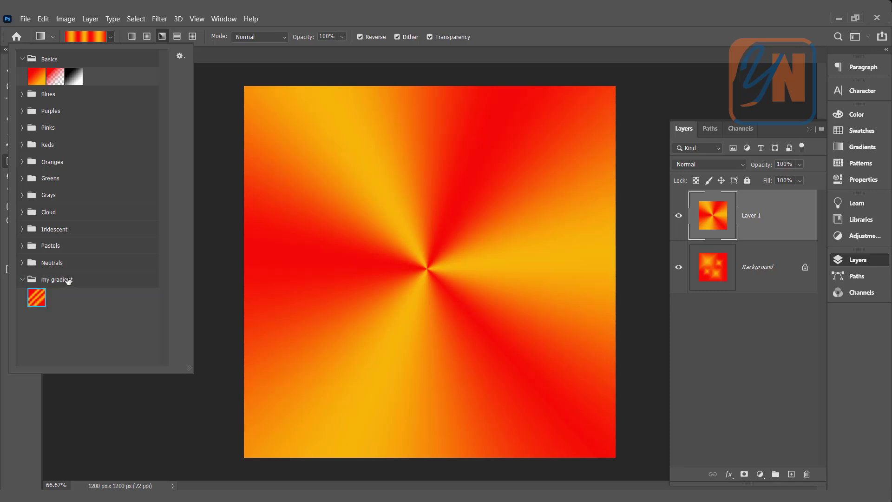
pyautogui.click(22, 280)
pyautogui.click(22, 279)
# Open the current gradient for editing and change it to the Noise type with the RGB color model
pyautogui.click(88, 35)
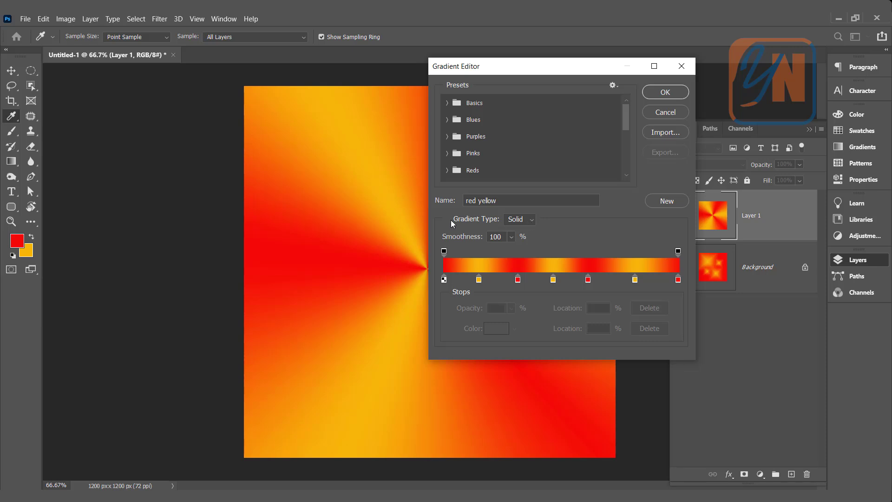
pyautogui.click(520, 223)
pyautogui.click(516, 243)
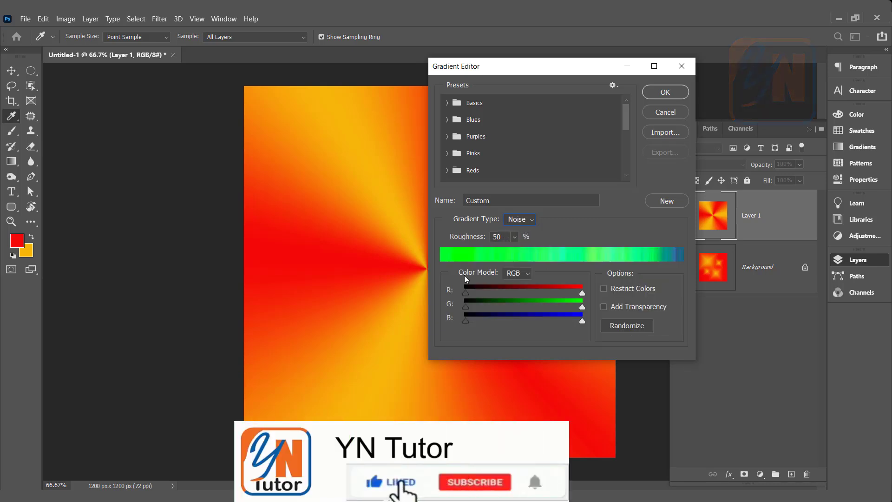
pyautogui.click(527, 274)
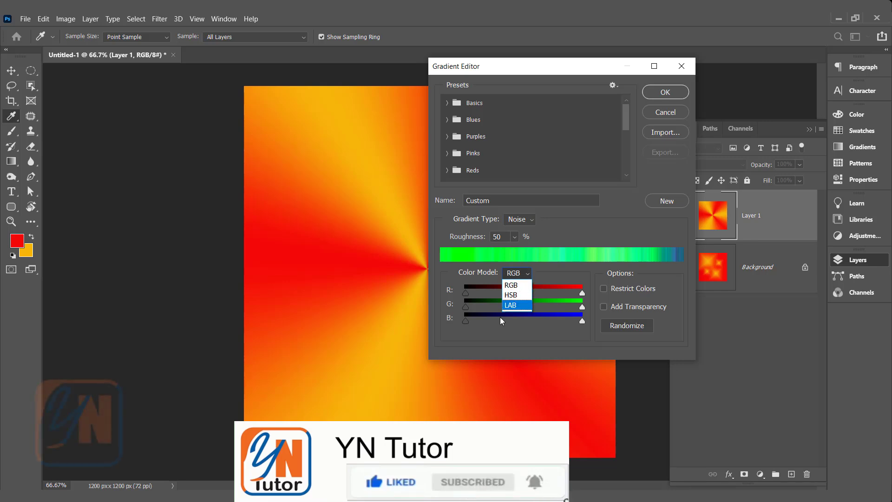
pyautogui.click(511, 285)
# Raise the lower limits of the red and green color ranges and randomize the noise gradient's colors
pyautogui.moveTo(582, 297); pyautogui.dragTo(549, 298)
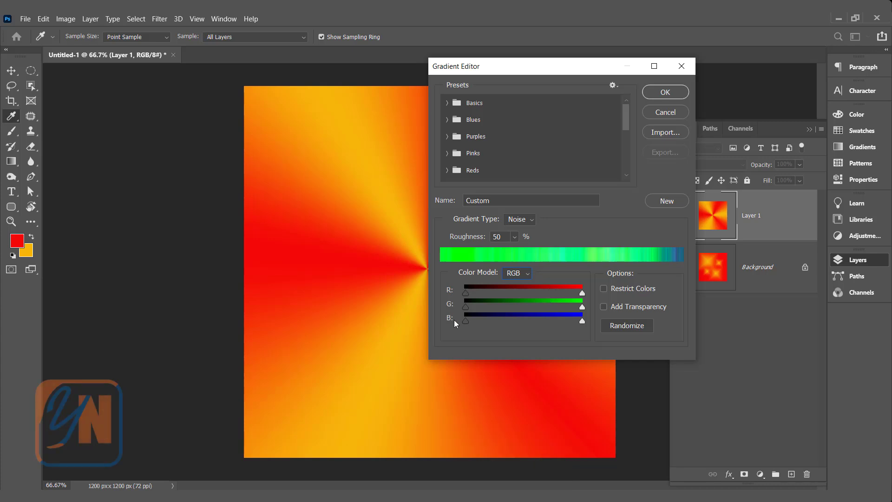
pyautogui.moveTo(466, 293); pyautogui.dragTo(503, 307)
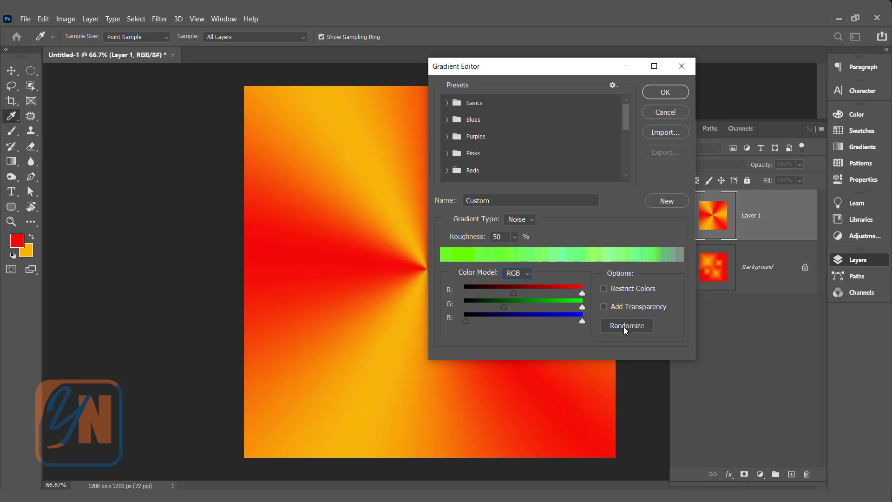
pyautogui.click(628, 326)
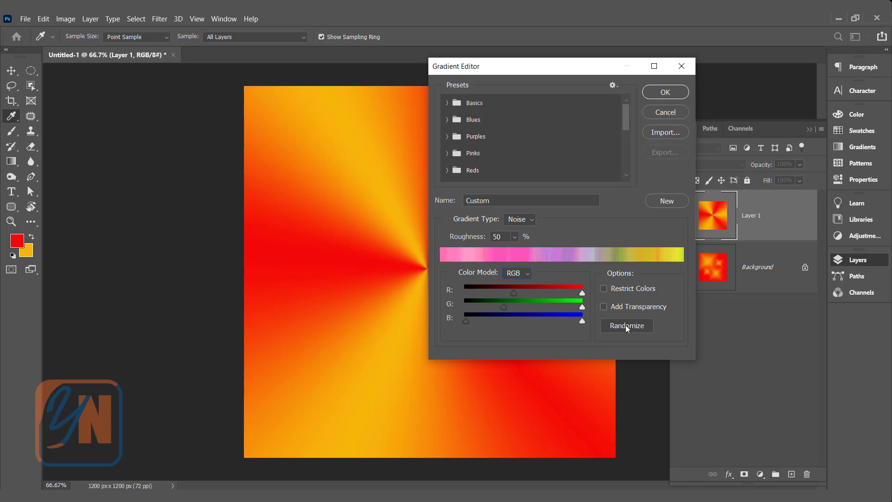
pyautogui.moveTo(514, 292); pyautogui.dragTo(492, 293)
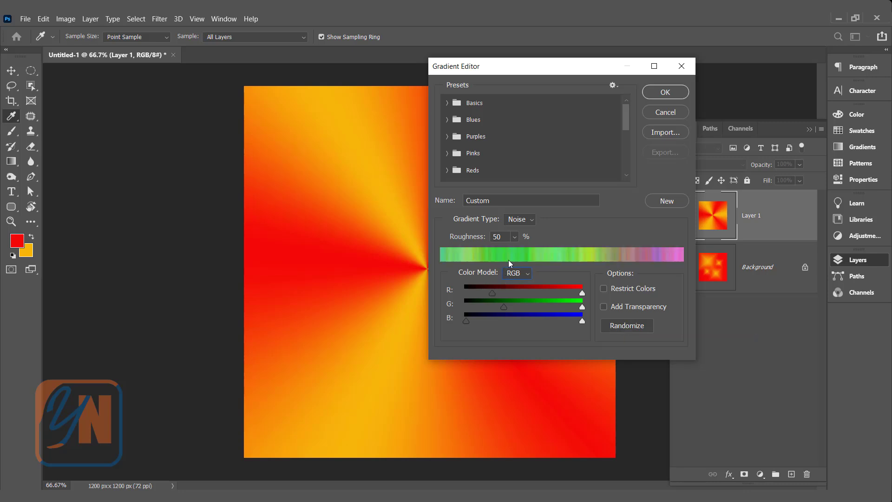
# Set the noise gradient's roughness to 73% and randomize its colors several times
pyautogui.moveTo(515, 239); pyautogui.dragTo(532, 251)
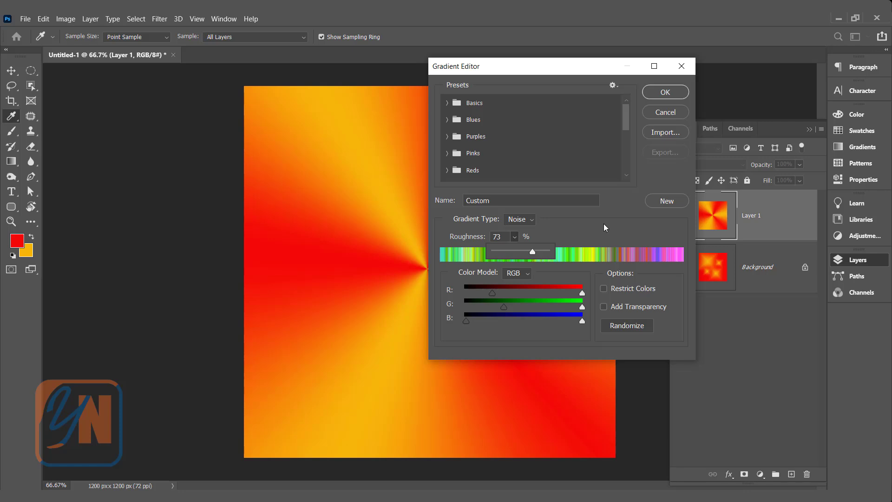
pyautogui.click(613, 320)
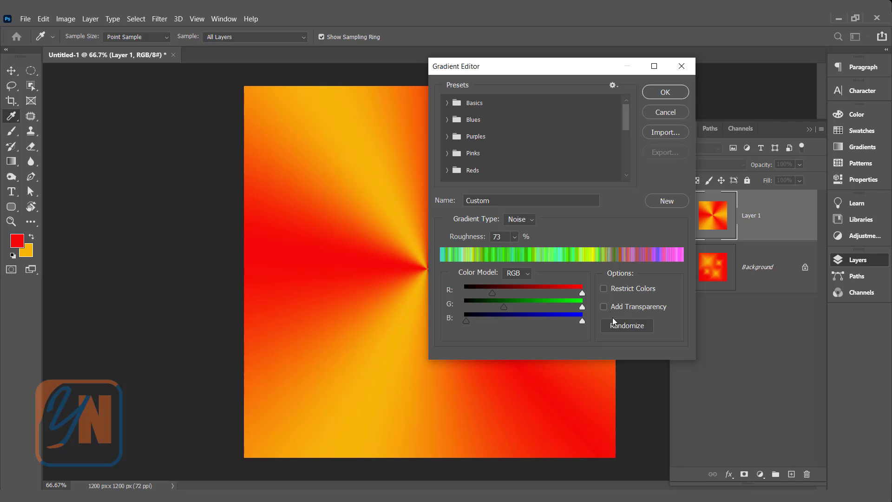
pyautogui.click(635, 328)
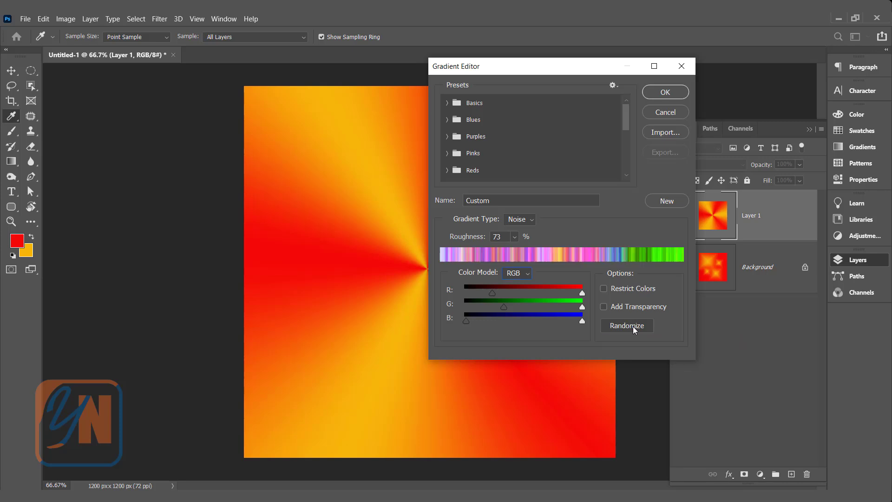
pyautogui.click(635, 328)
pyautogui.click(636, 329)
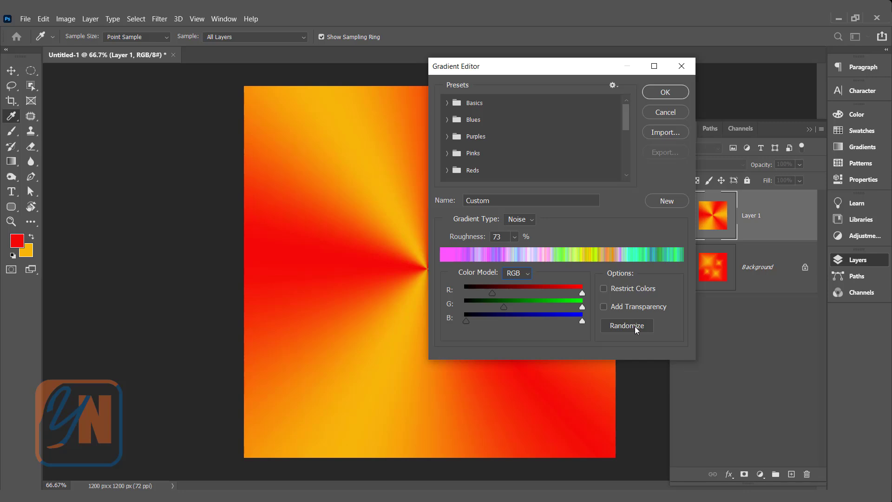
pyautogui.click(637, 329)
pyautogui.click(637, 330)
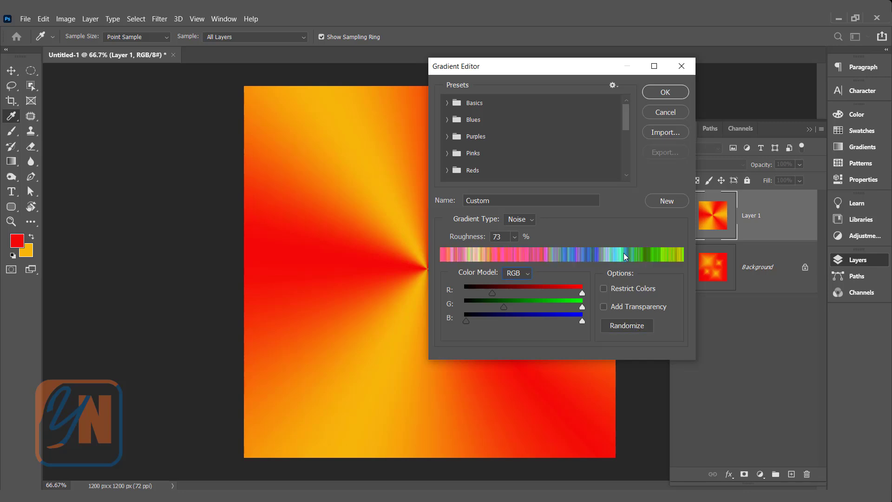
# Save the noise gradient as a new preset named "Noise1" and move it into the my gradient group
pyautogui.moveTo(502, 201); pyautogui.dragTo(354, 198)
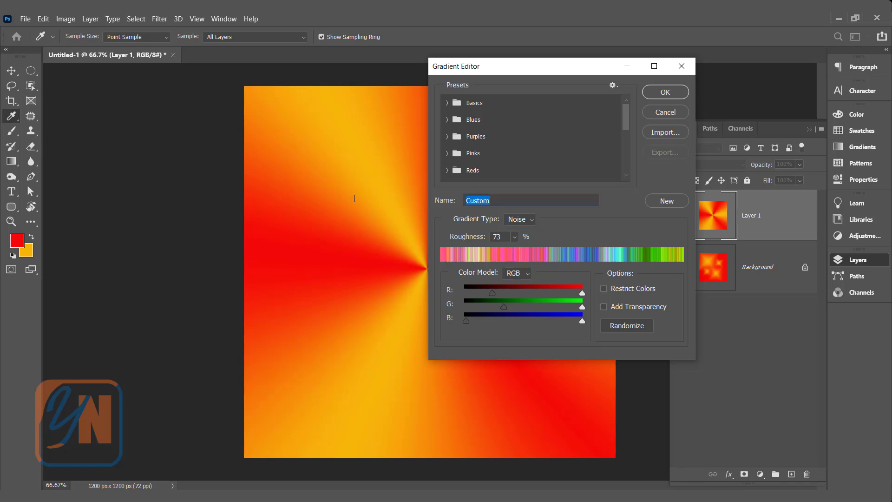
pyautogui.write('Noise1')
pyautogui.click(671, 202)
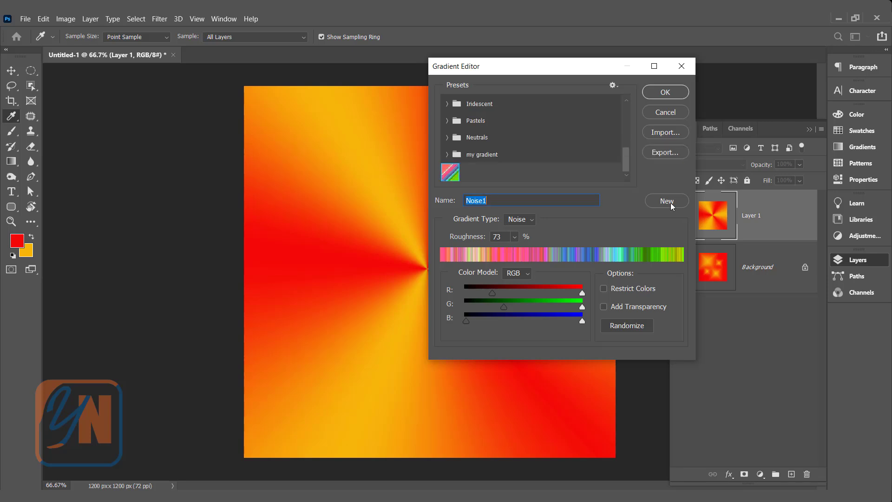
pyautogui.click(653, 93)
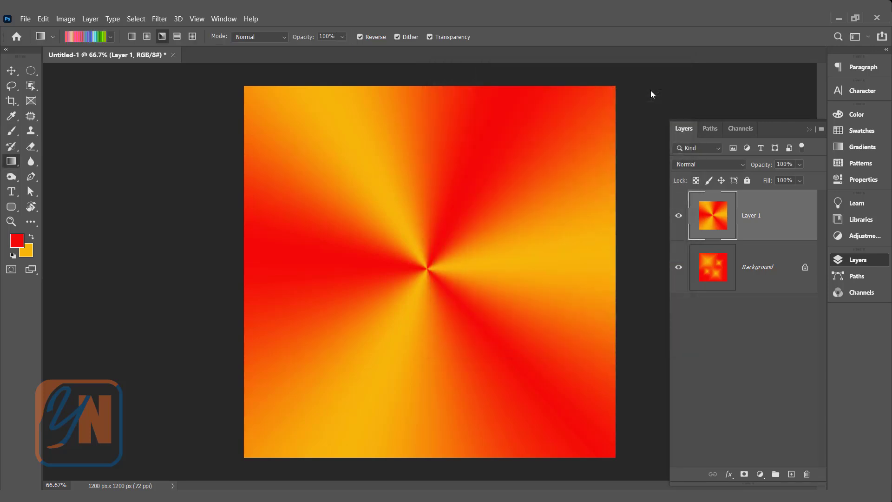
pyautogui.click(110, 37)
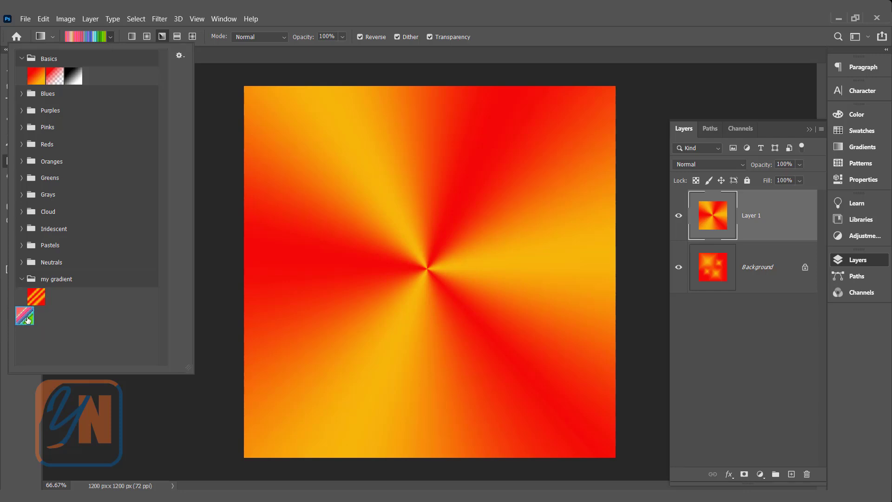
pyautogui.moveTo(27, 322)
pyautogui.mouseDown()
pyautogui.moveTo(72, 298)
pyautogui.moveTo(74, 286)
pyautogui.mouseUp()
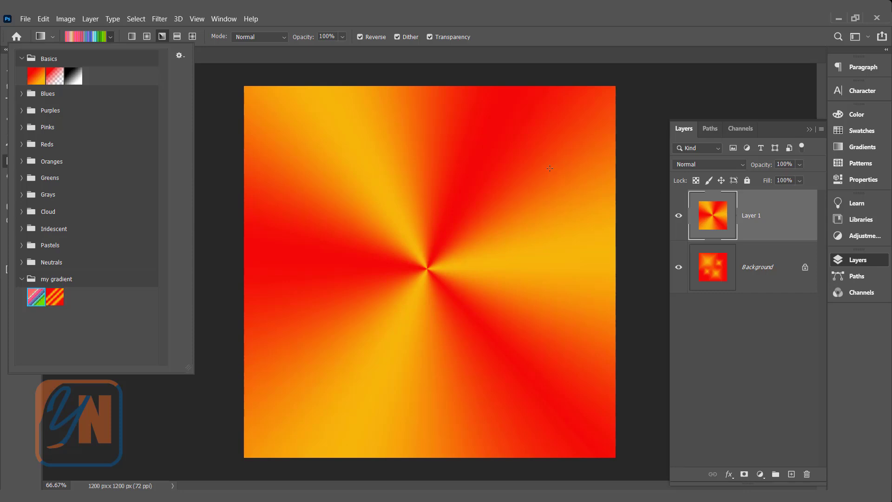
# Fill Layer 1 with the Noise1 gradient in Linear style, running diagonally from the canvas's upper-right corner to its lower-left corner
pyautogui.click(133, 37)
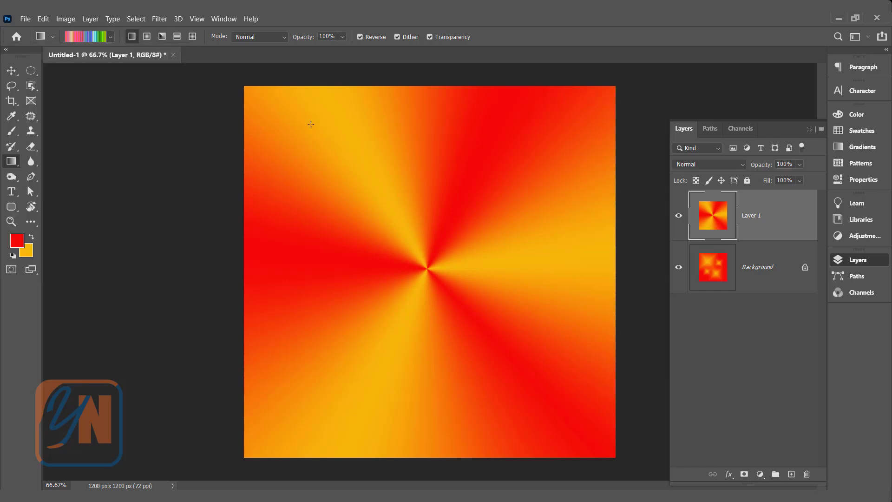
pyautogui.moveTo(560, 154); pyautogui.dragTo(541, 167)
pyautogui.moveTo(351, 355); pyautogui.dragTo(349, 367)
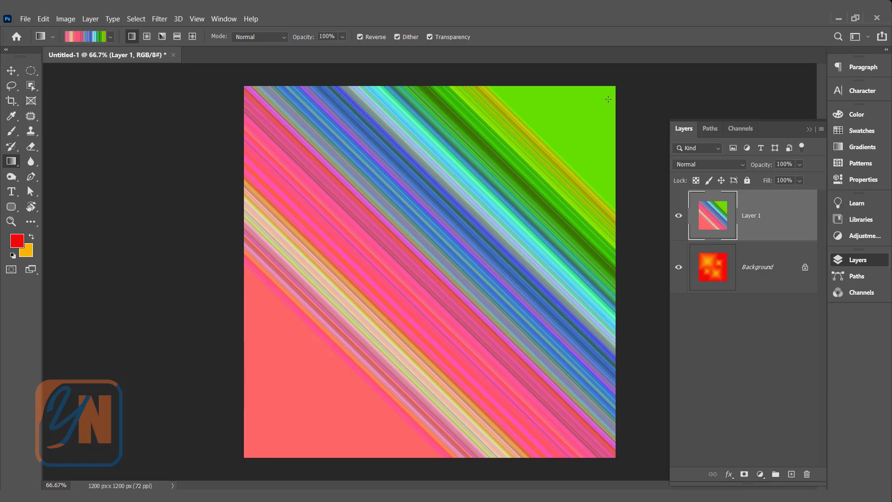
pyautogui.moveTo(608, 99); pyautogui.dragTo(260, 441)
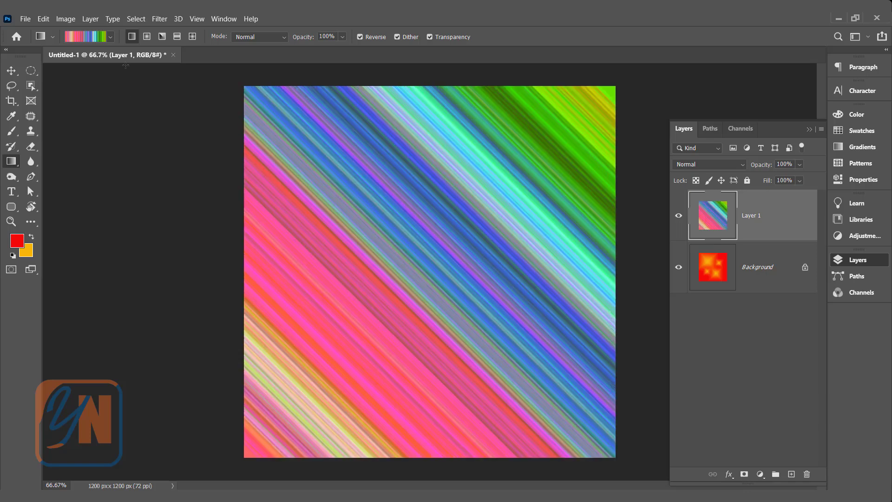
# Export the my gradient preset group as a GRD file named "my gradient" in New folder on the Desktop
pyautogui.click(111, 37)
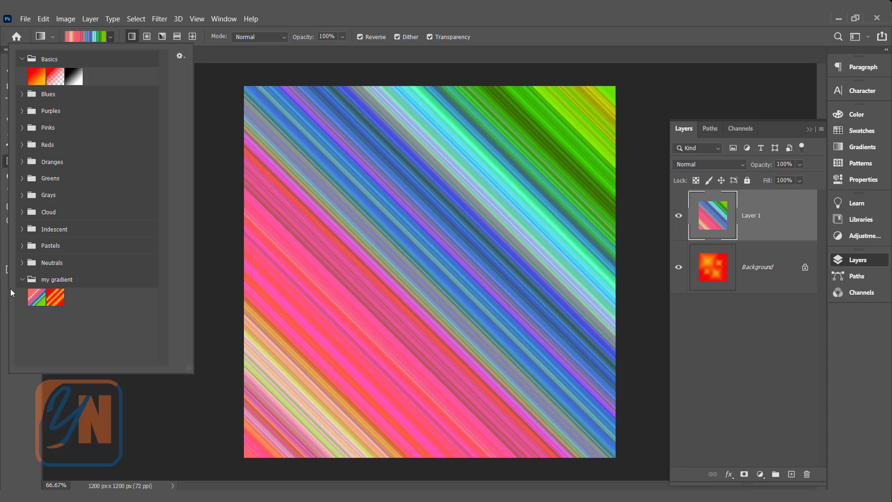
pyautogui.click(22, 279)
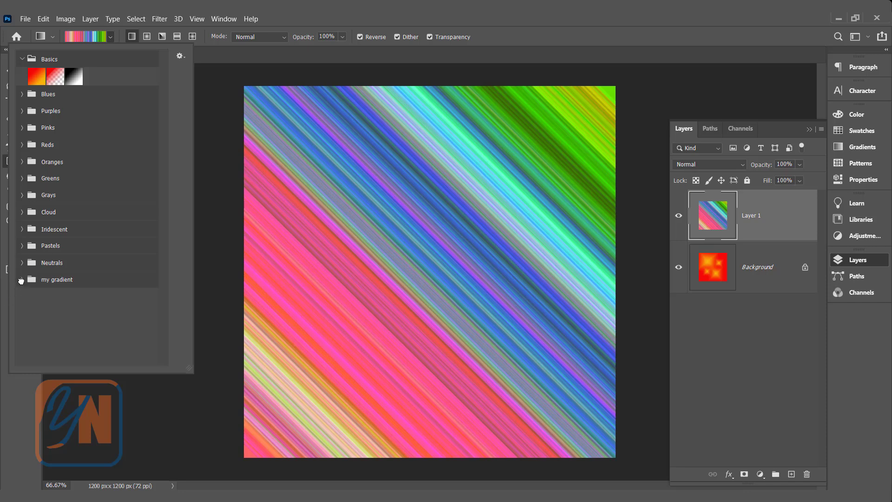
pyautogui.click(75, 282)
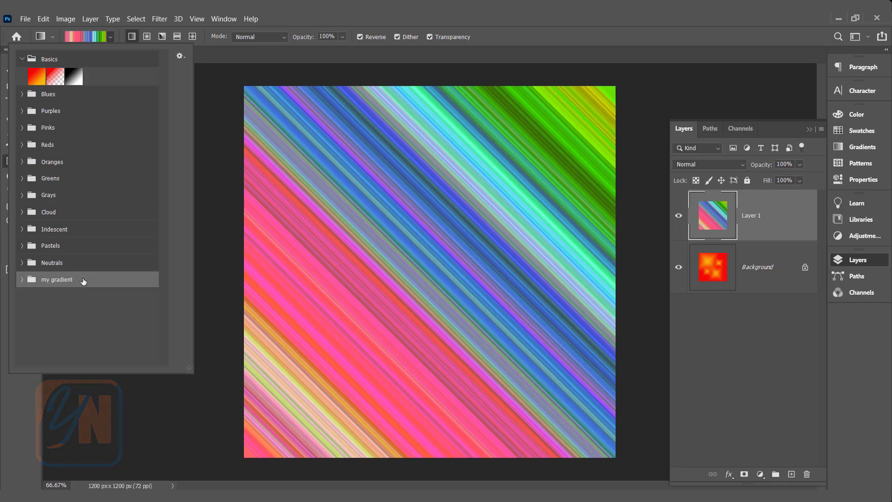
pyautogui.rightClick(84, 280)
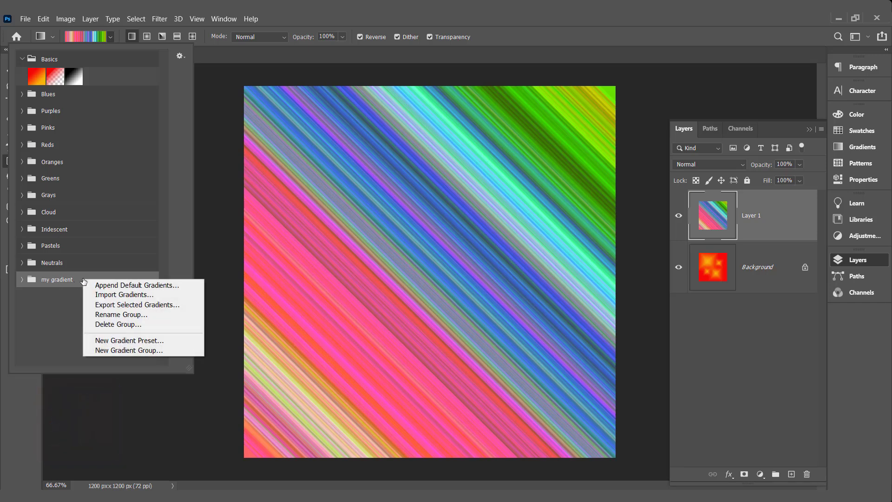
pyautogui.click(114, 306)
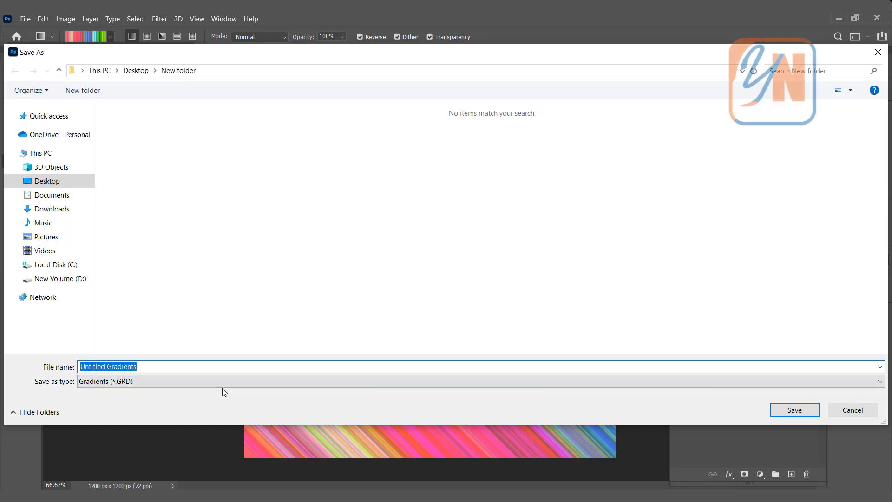
pyautogui.write('my gradien')
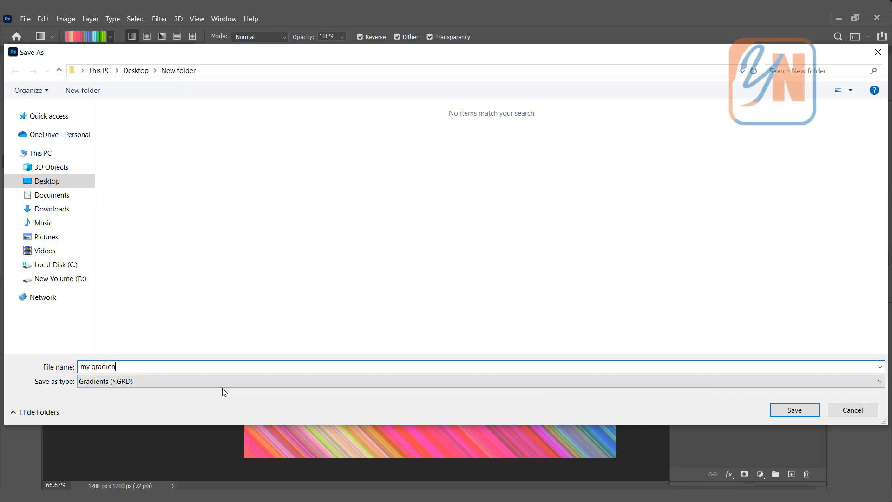
pyautogui.write('t')
pyautogui.click(794, 411)
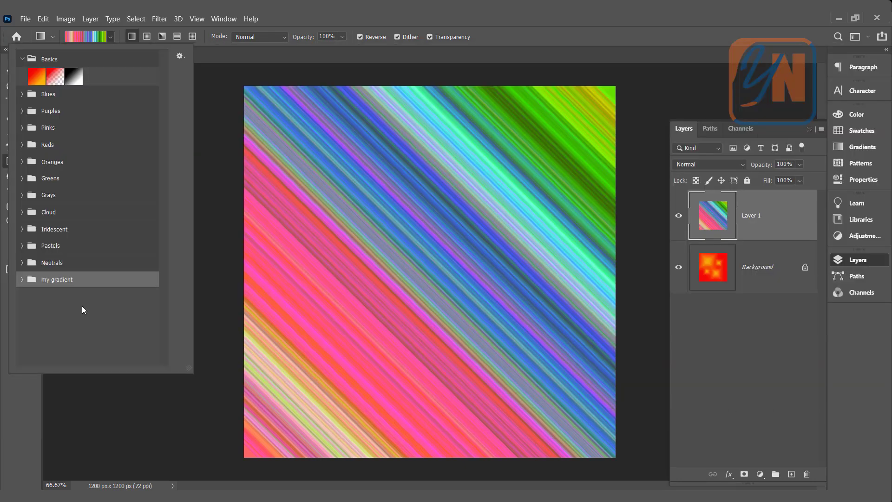
# Delete the my gradient group from the gradient presets
pyautogui.rightClick(90, 281)
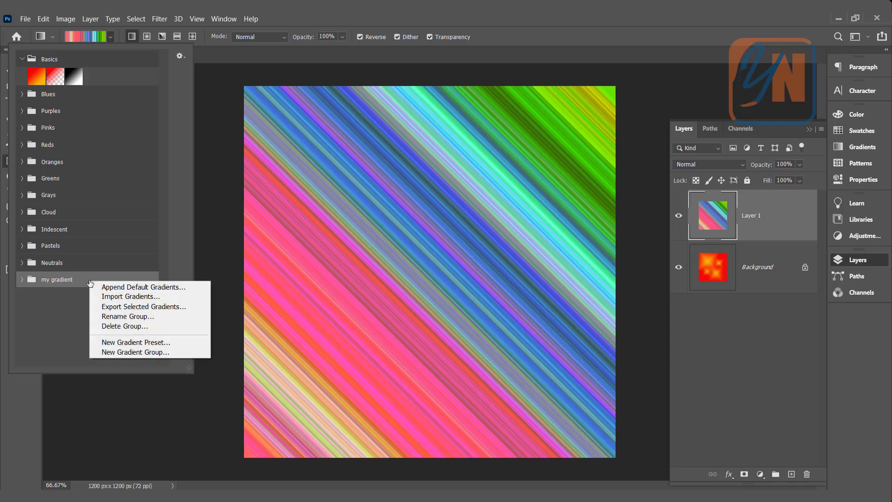
pyautogui.click(116, 327)
pyautogui.click(413, 204)
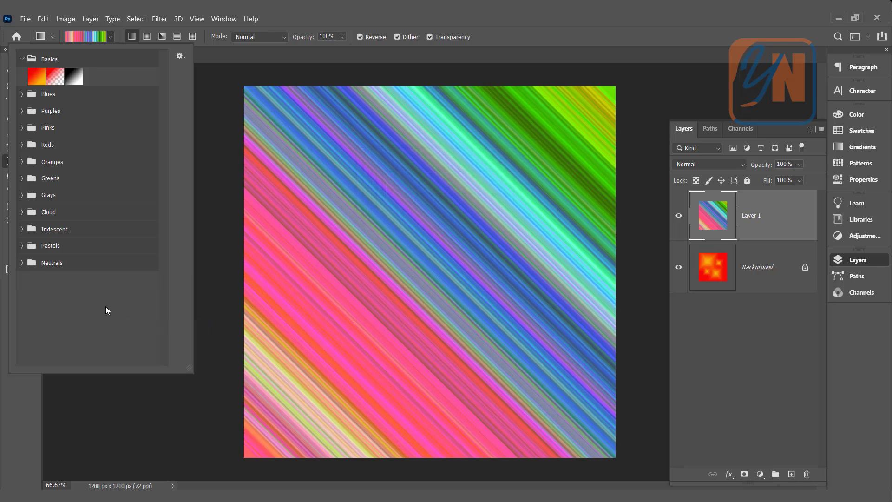
# Import the "my gradient" GRD file from New folder on the Desktop into the gradient presets
pyautogui.rightClick(107, 265)
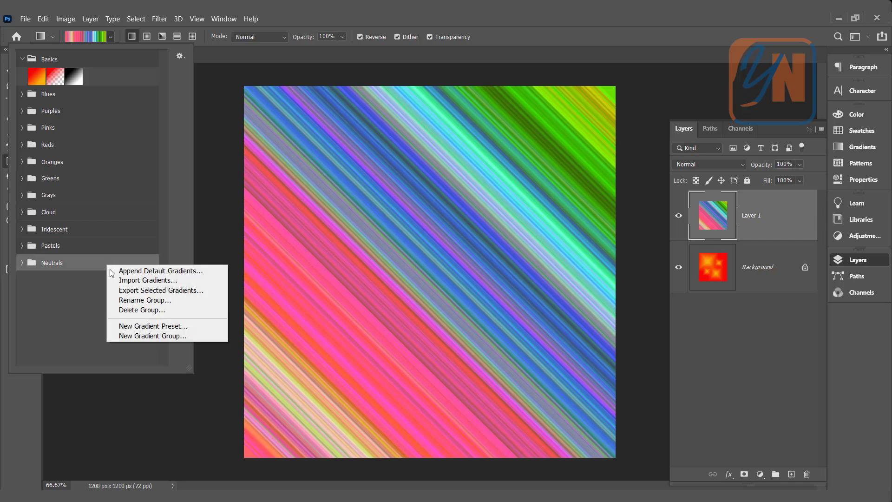
pyautogui.click(147, 281)
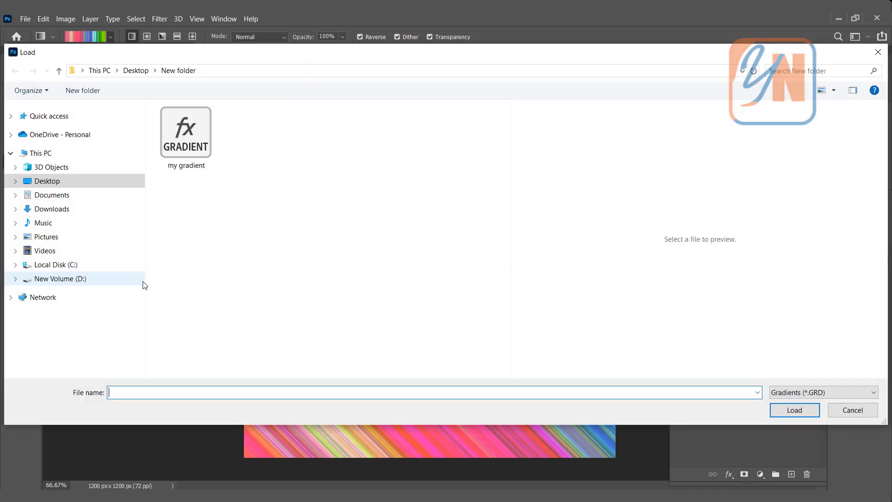
pyautogui.click(188, 139)
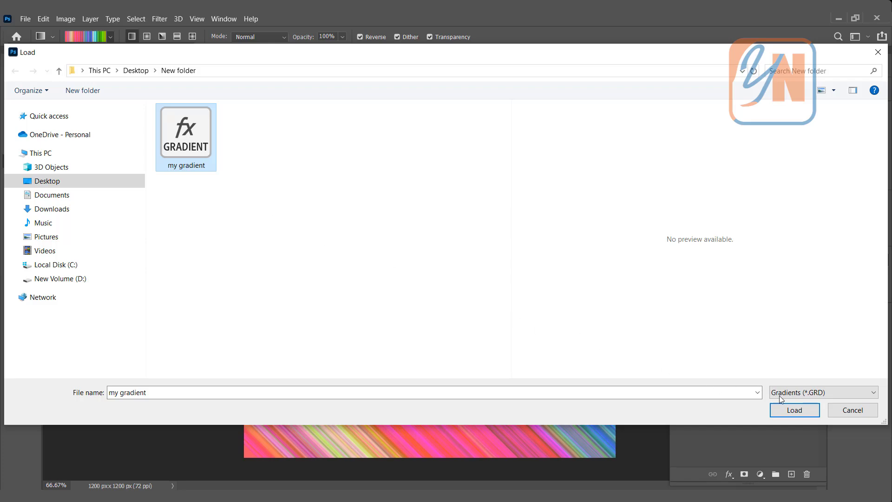
pyautogui.click(790, 410)
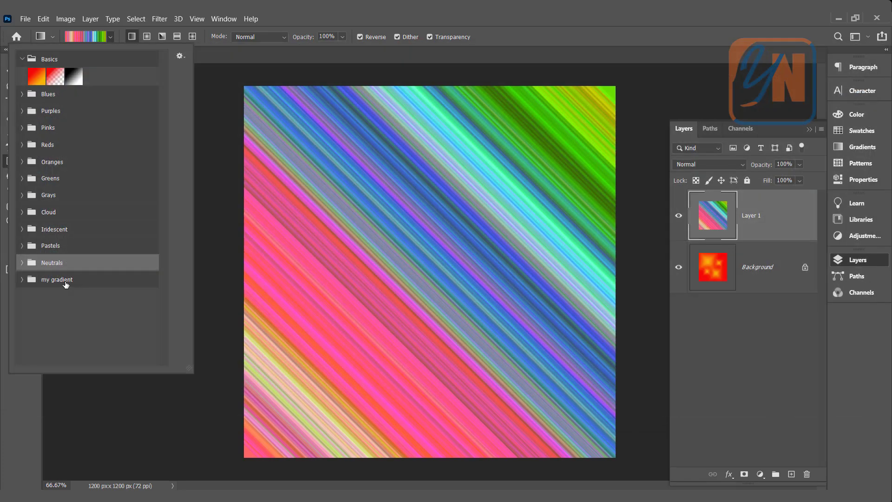
# Move the nested my gradient group out of its parent to just below Neutrals, and collapse it
pyautogui.click(20, 280)
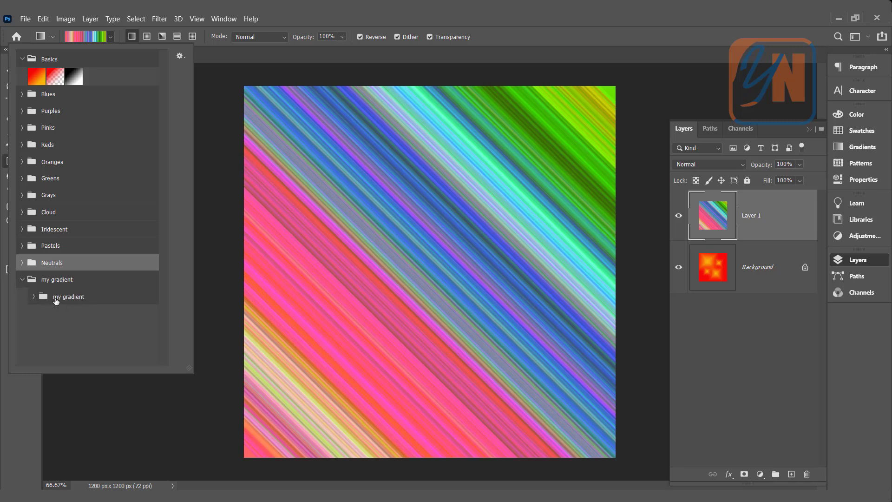
pyautogui.click(73, 300)
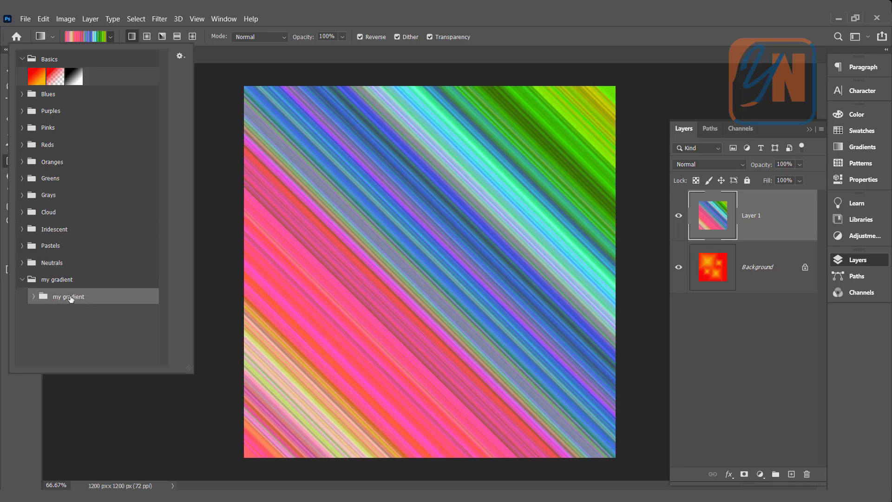
pyautogui.moveTo(68, 299); pyautogui.dragTo(77, 271)
pyautogui.click(20, 280)
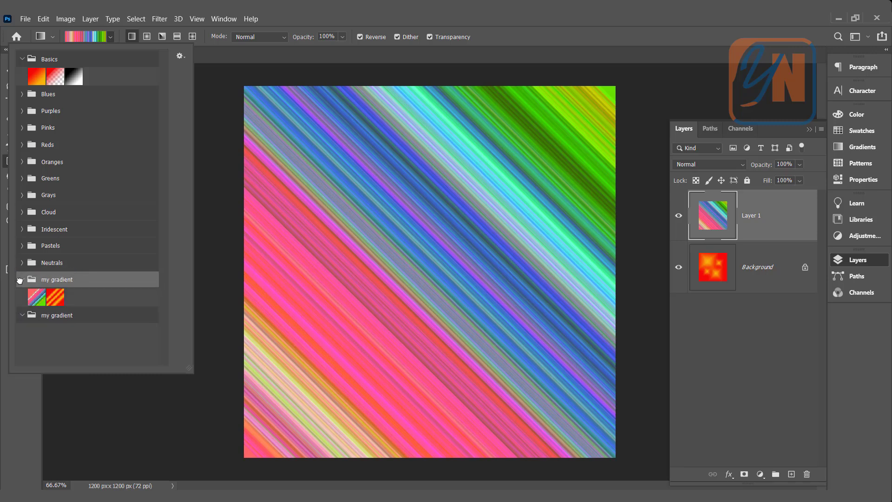
pyautogui.click(19, 280)
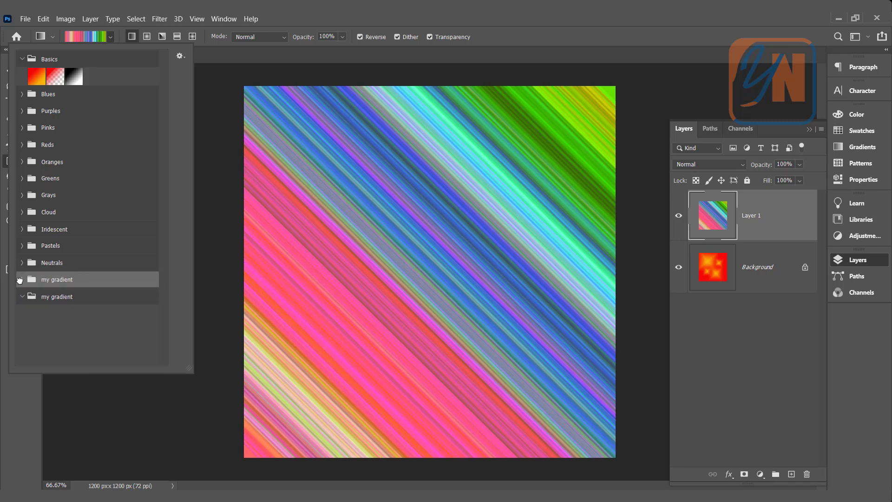
# Delete the empty duplicate my gradient group and close the gradient presets
pyautogui.rightClick(71, 297)
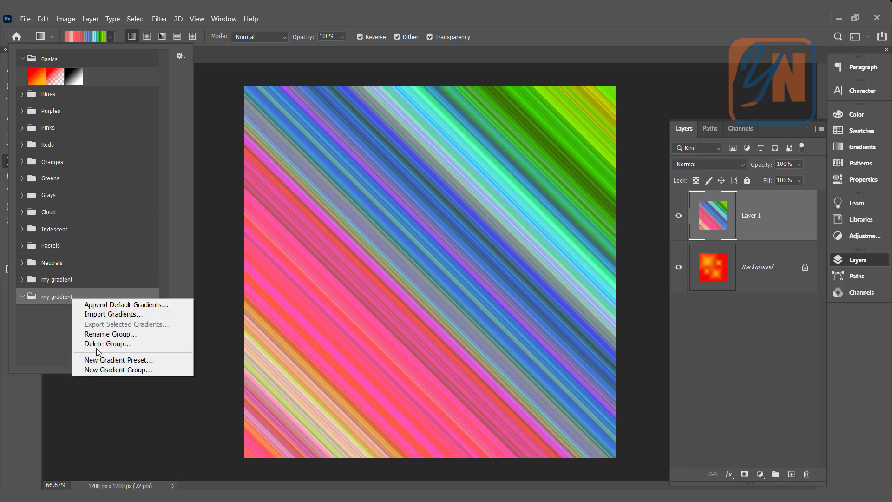
pyautogui.click(96, 347)
pyautogui.click(405, 205)
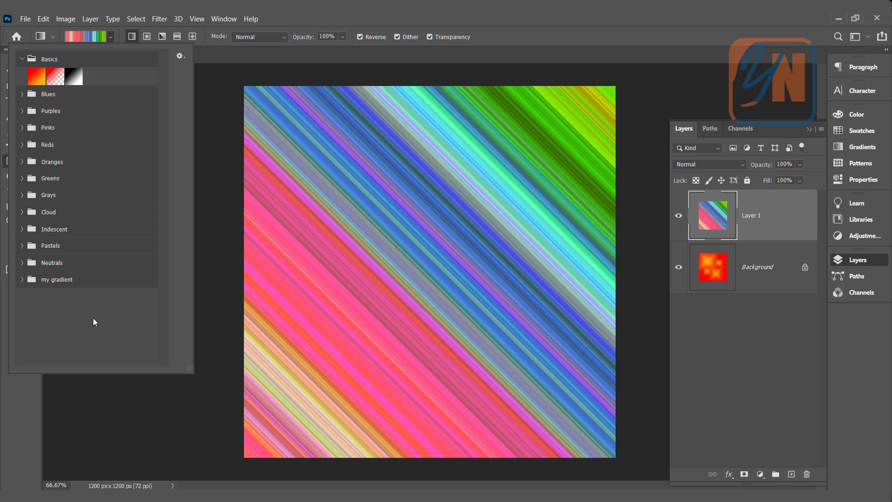
pyautogui.press('Return')
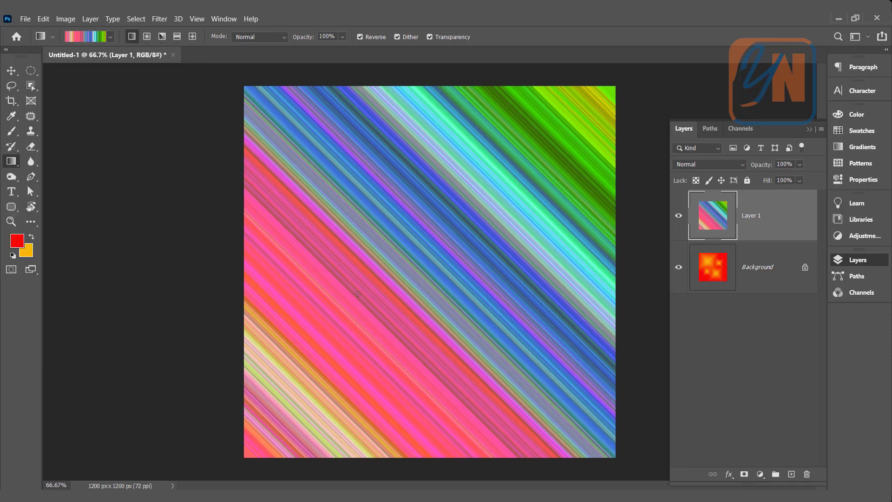